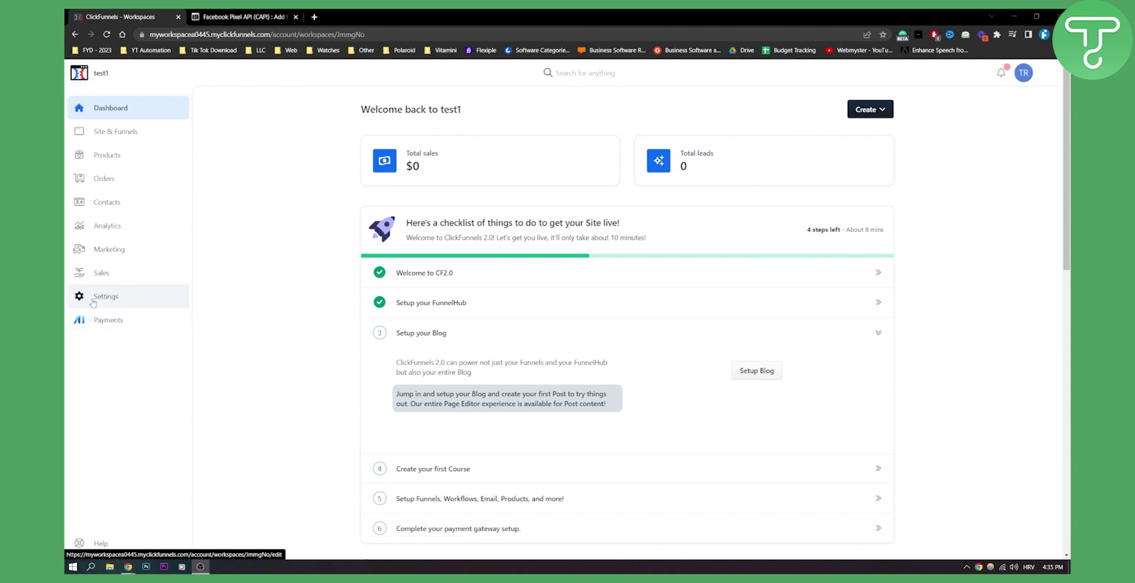
# Open Site & Funnels to show the site overview with the LaunchBoss theme.
pyautogui.click(136, 132)
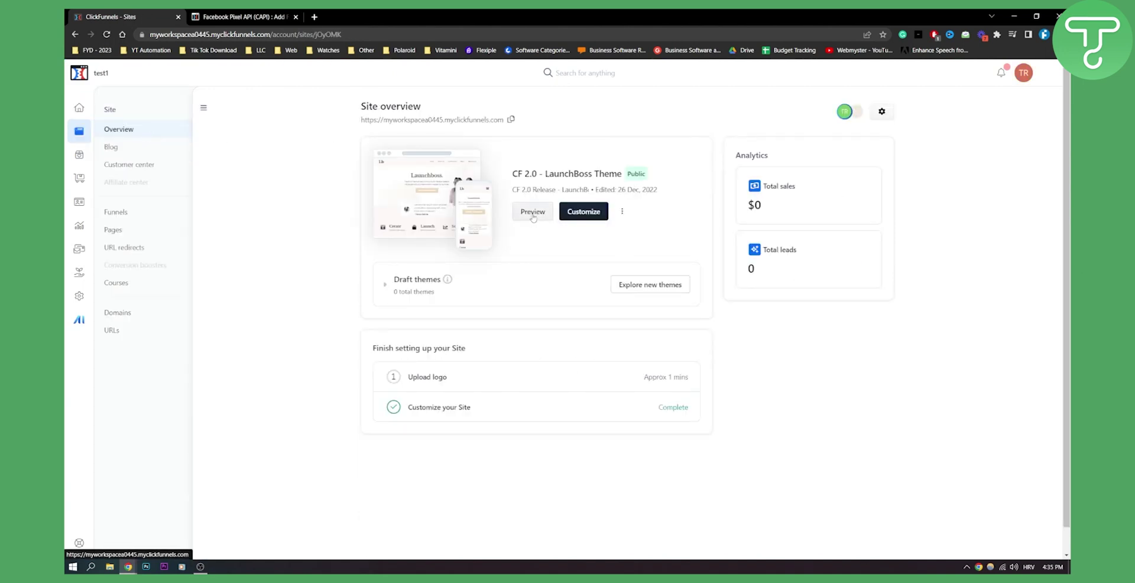
# Open the site settings and start editing the Head Code tracking field.
pyautogui.click(882, 112)
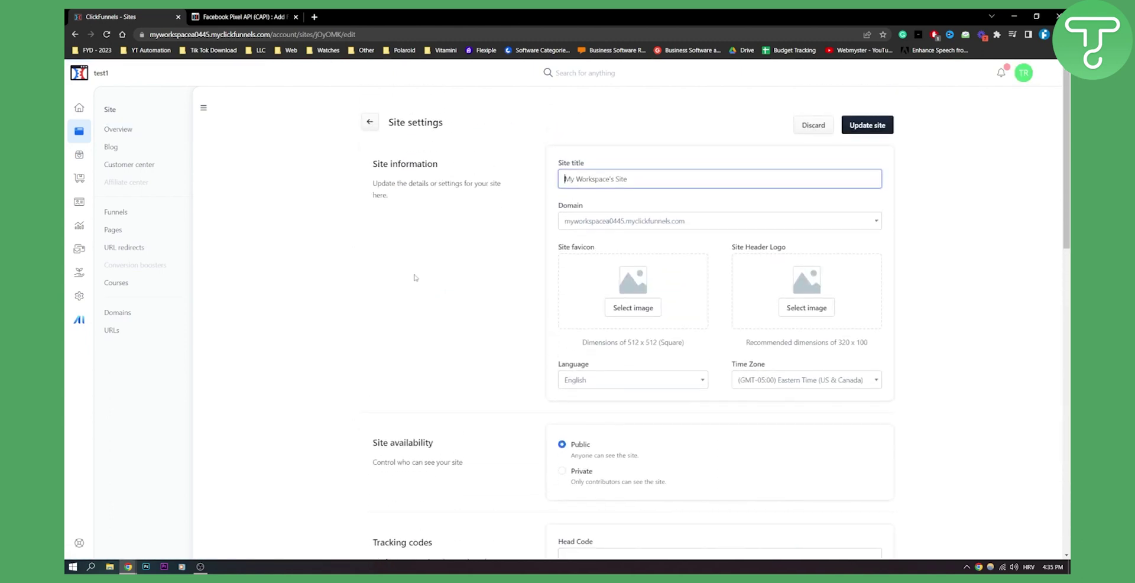
pyautogui.scroll(-5, 409, 274)
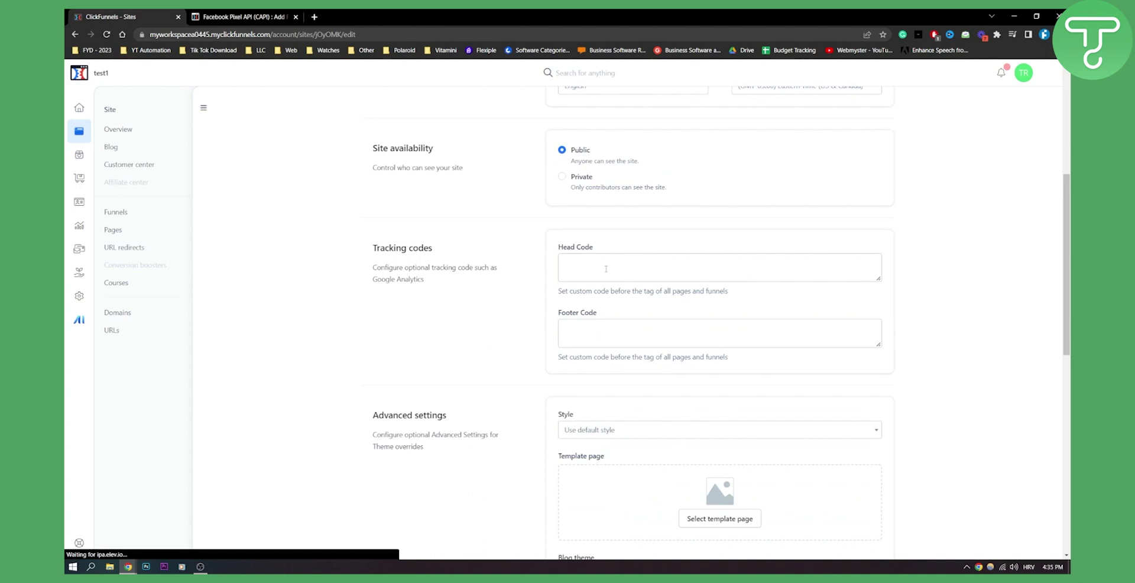
pyautogui.click(586, 266)
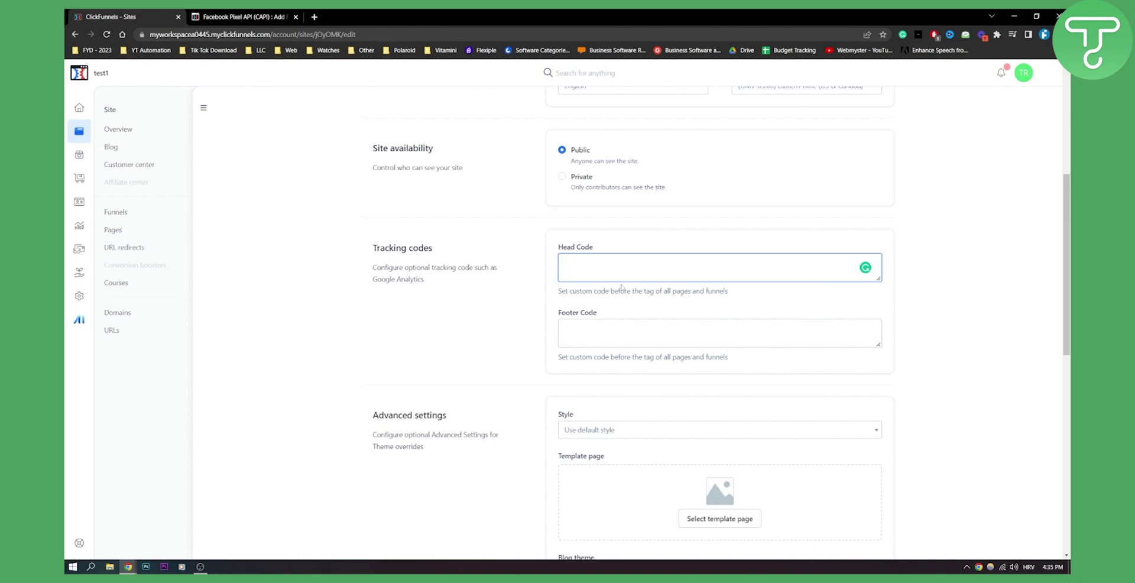
# In a new tab, search 'business manager facebook' and open the Business Manager result.
pyautogui.click(314, 17)
pyautogui.write('business manager facebook')
pyautogui.press('Return')
pyautogui.click(222, 168)
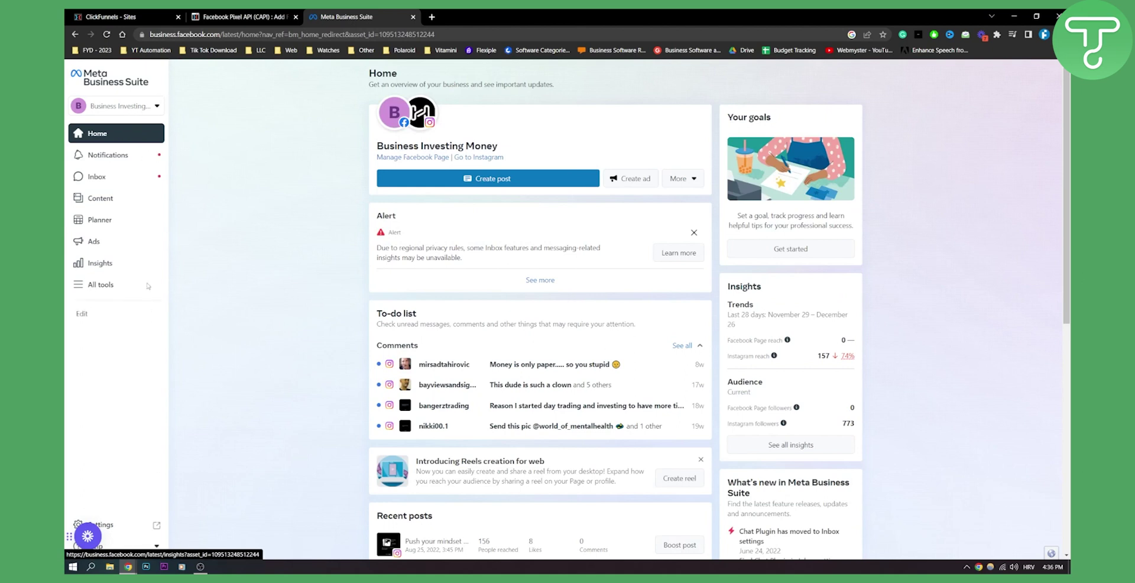
# Search All tools for 'pixel', then check the business account list in Meta Business Suite.
pyautogui.click(100, 286)
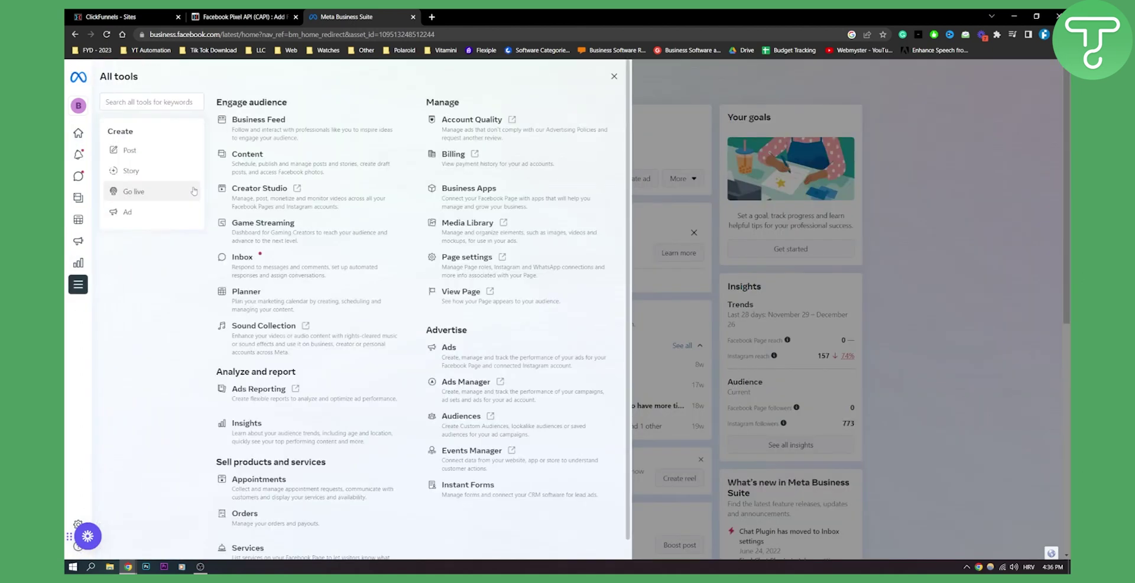
pyautogui.click(170, 102)
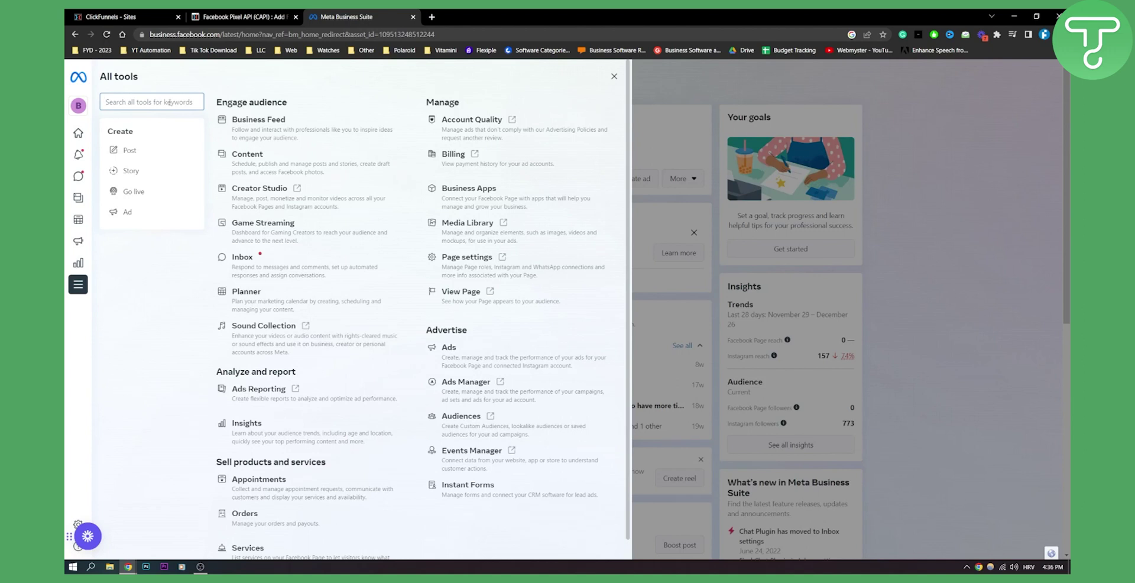
pyautogui.write('pixel')
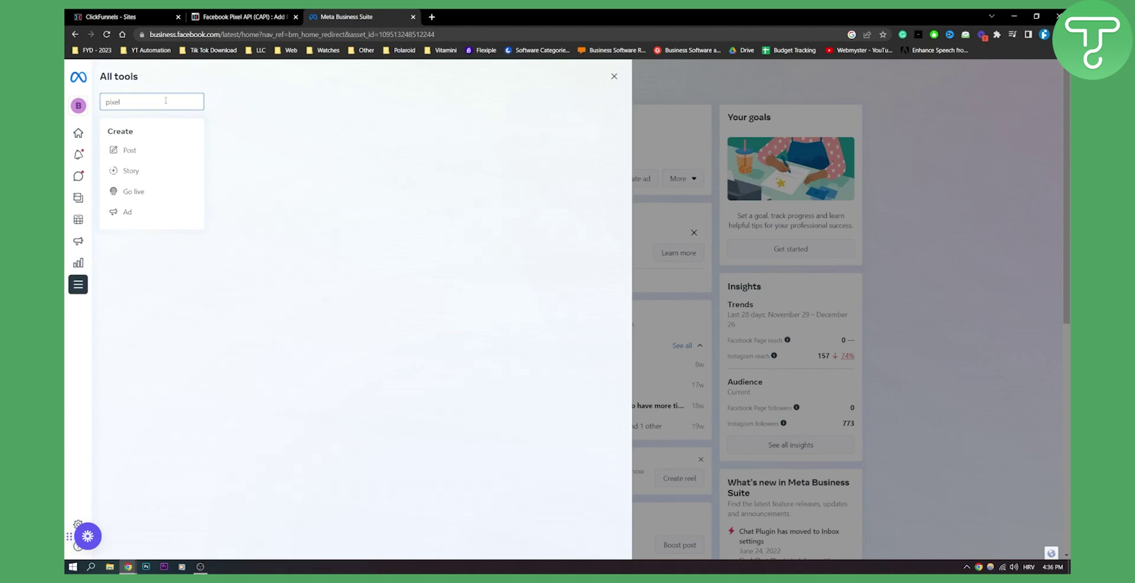
pyautogui.moveTo(71, 264)
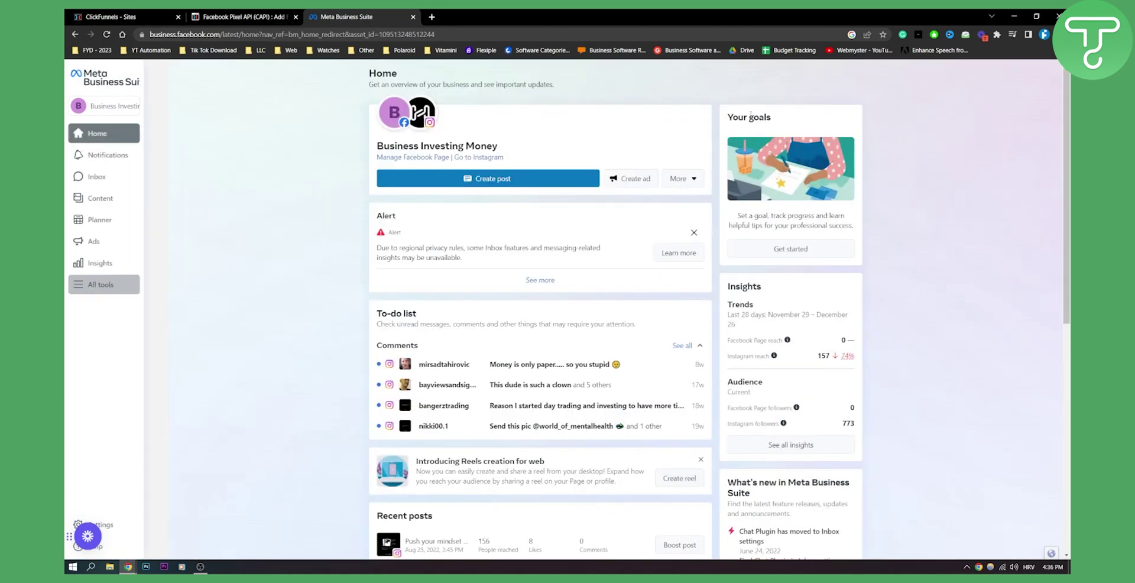
pyautogui.click(95, 133)
pyautogui.click(110, 108)
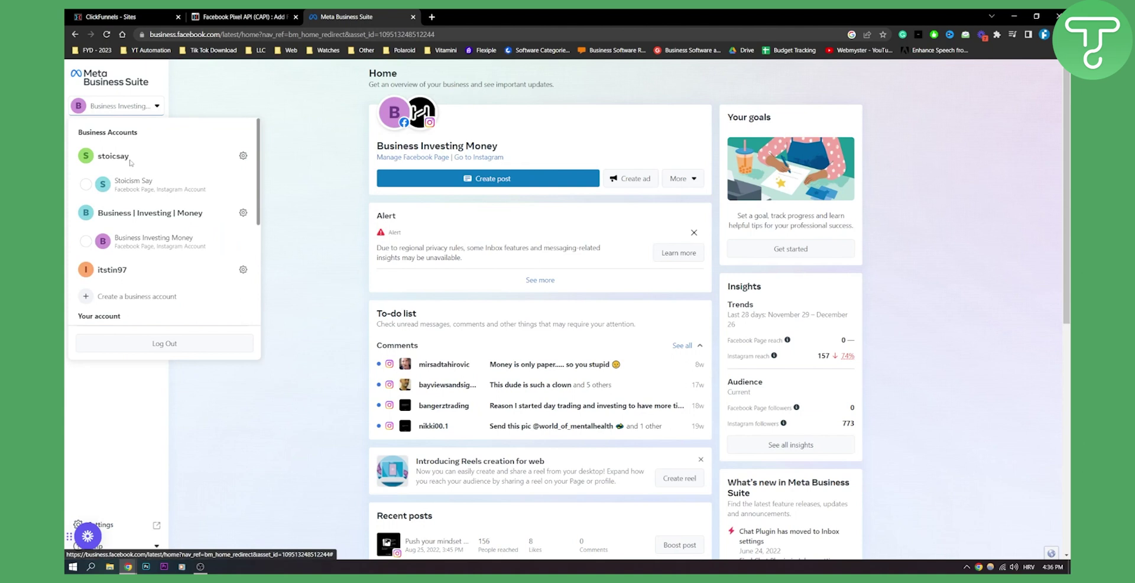
pyautogui.click(184, 76)
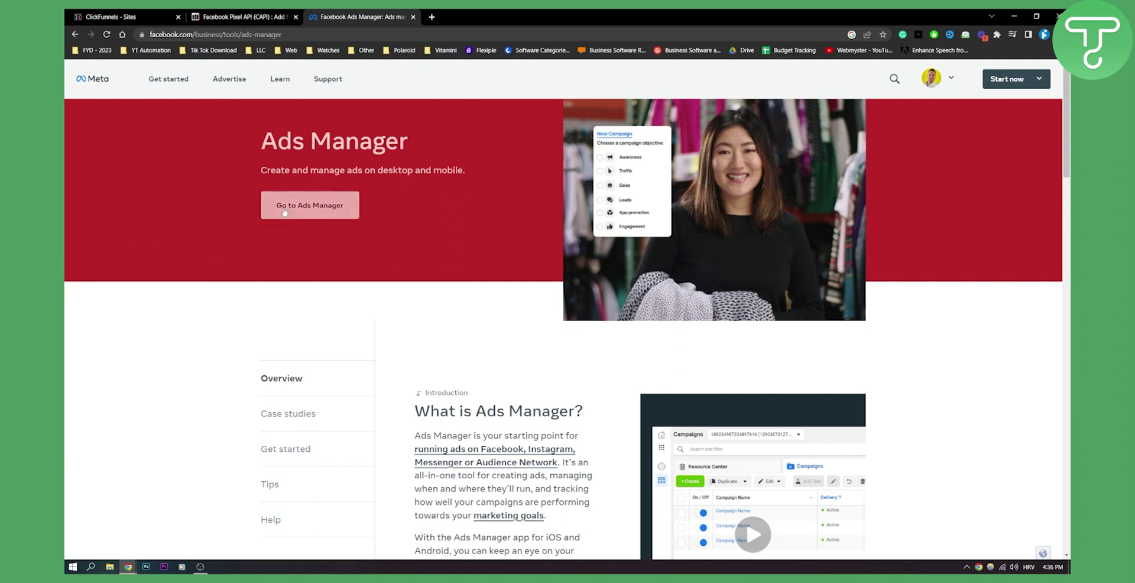
# Enter Ads Manager and switch to Events Manager through the Meta ads menu.
pyautogui.click(297, 221)
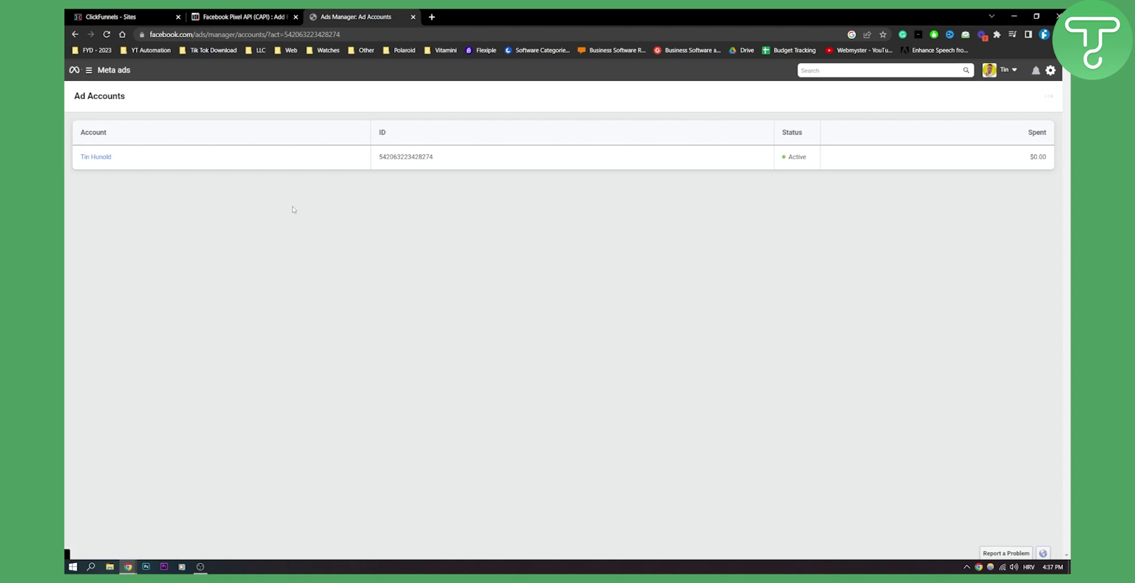
pyautogui.click(109, 71)
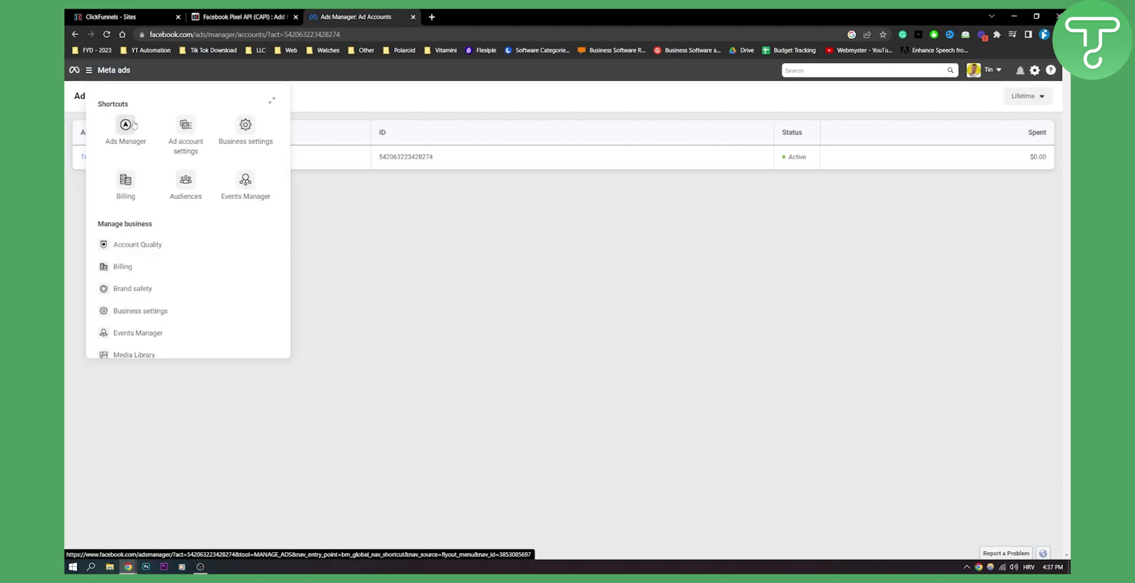
pyautogui.click(250, 127)
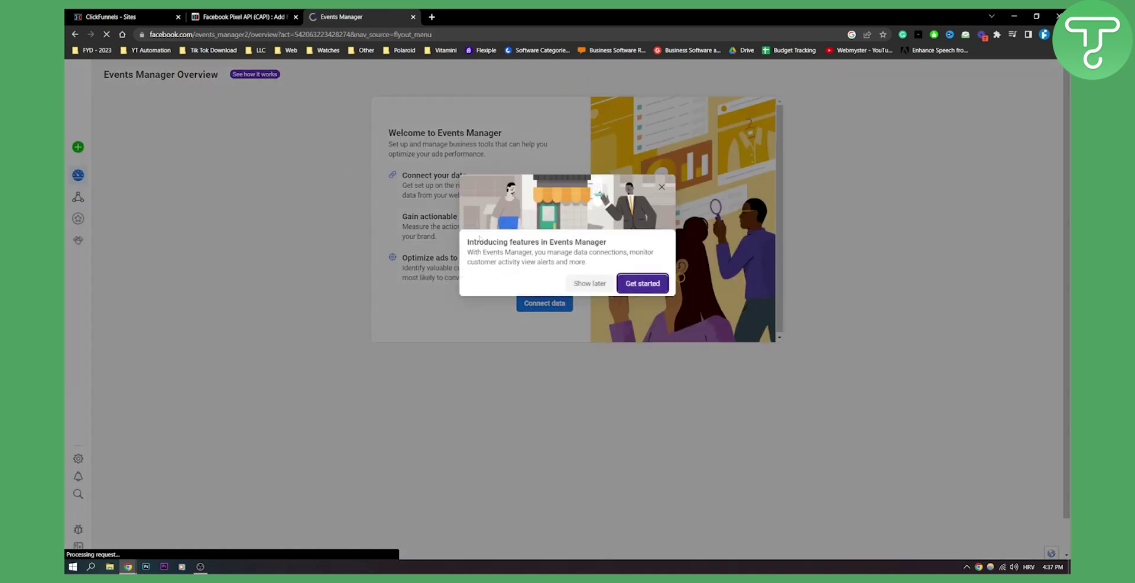
# Connect a Web data source and create a pixel named test1.
pyautogui.click(639, 285)
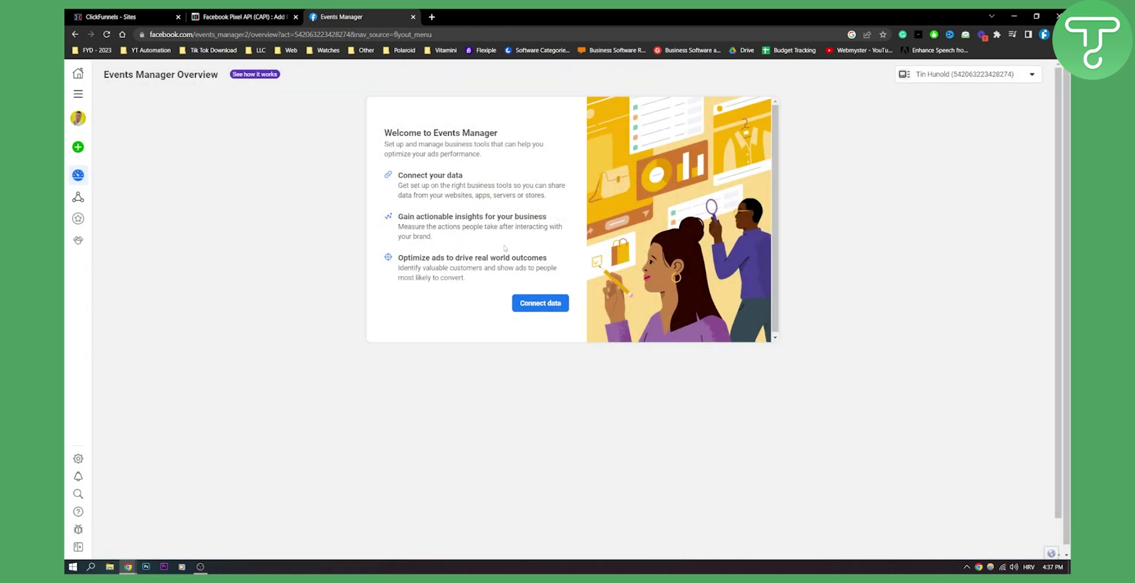
pyautogui.click(540, 302)
pyautogui.click(445, 239)
pyautogui.click(741, 353)
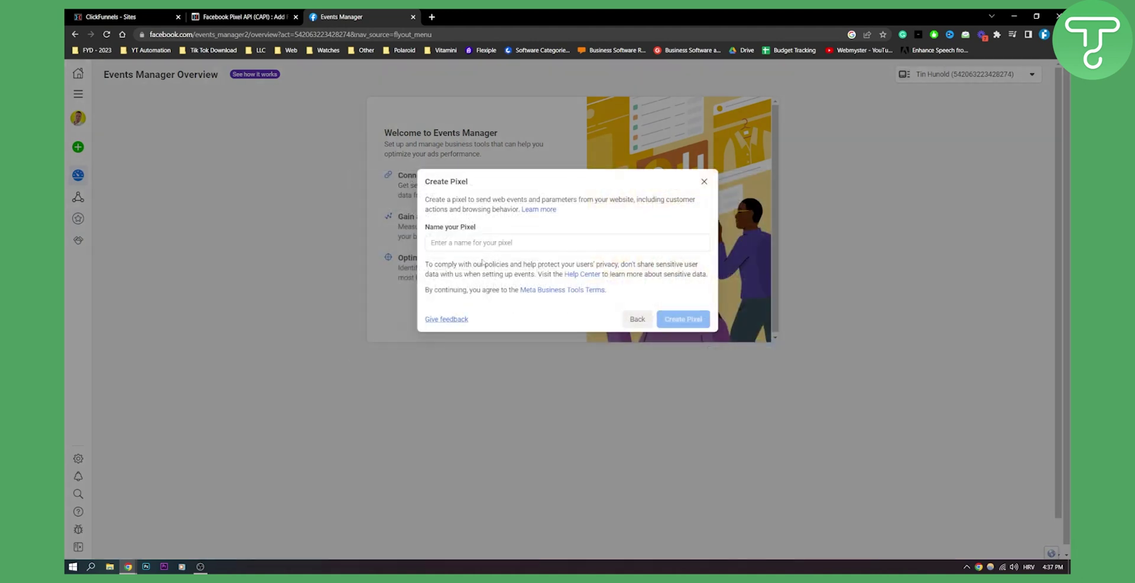
pyautogui.click(447, 240)
pyautogui.write('test1')
pyautogui.click(683, 319)
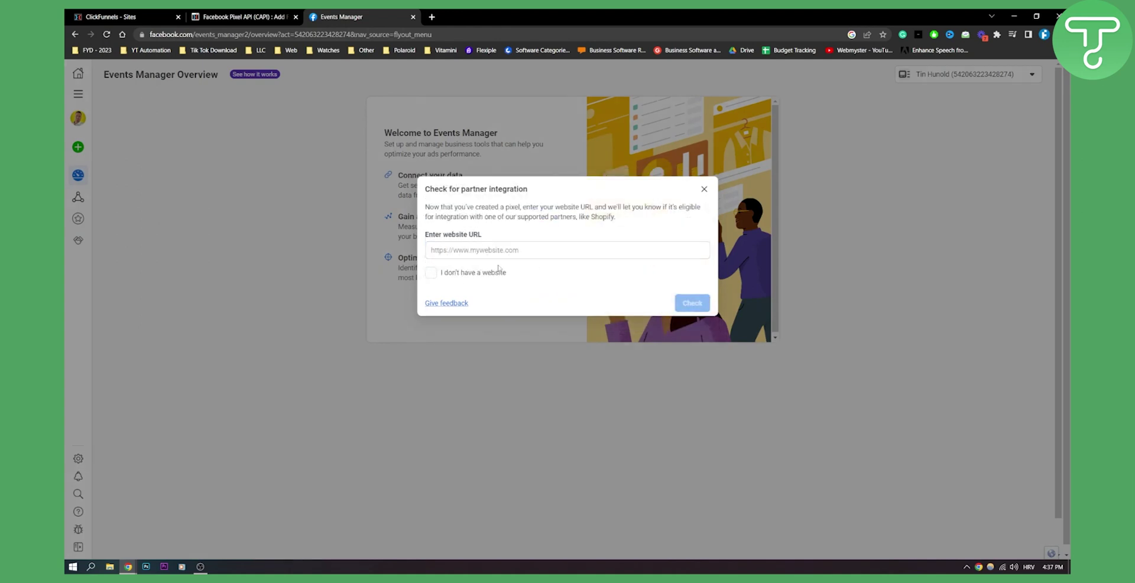
# Mark there is no website, then accept the Conversions API and Meta Pixel setup.
pyautogui.click(471, 275)
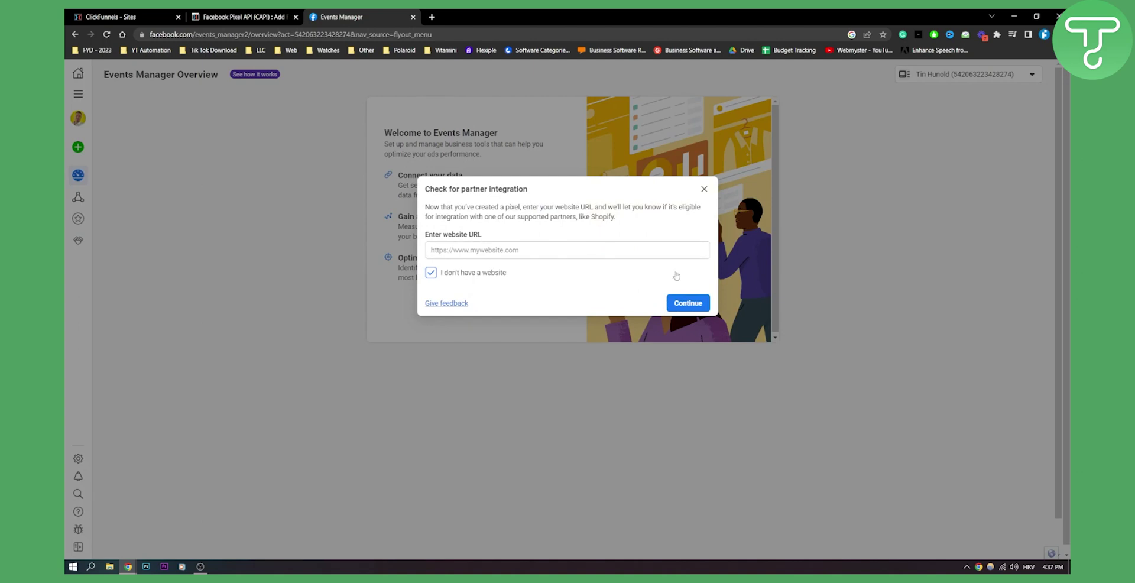
pyautogui.click(688, 305)
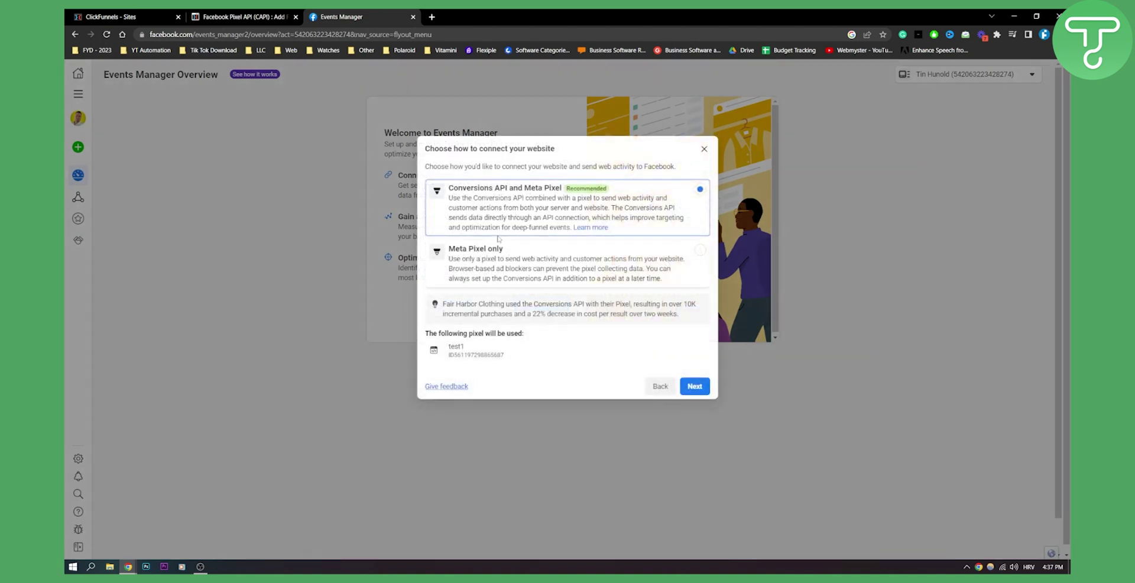
pyautogui.doubleClick(478, 356)
pyautogui.click(693, 390)
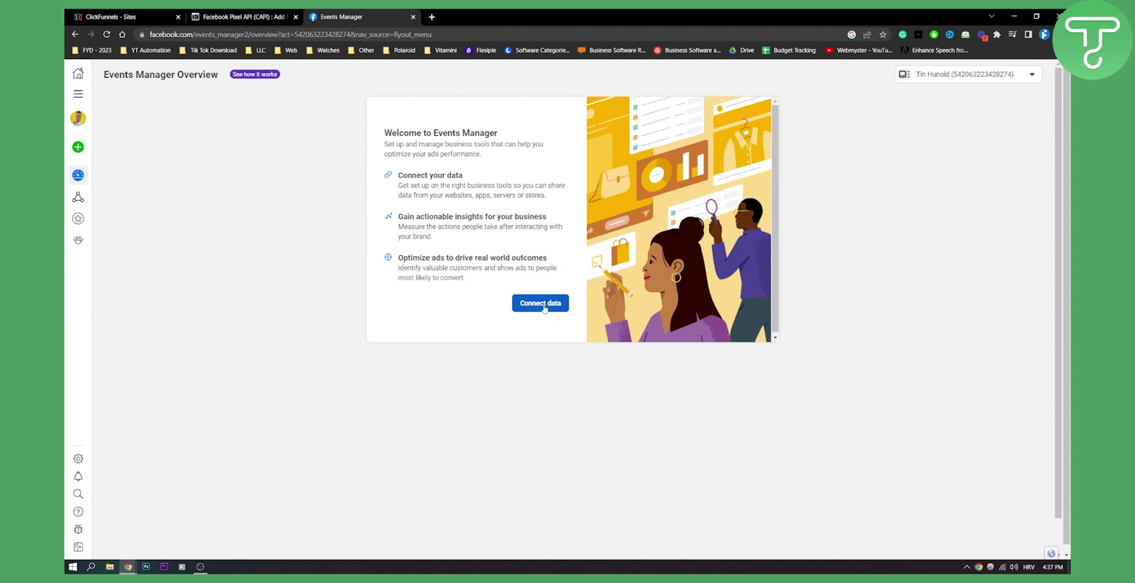
# Close the data source dialog, reopen Events Manager from All tools, then return to ClickFunnels.
pyautogui.click(541, 304)
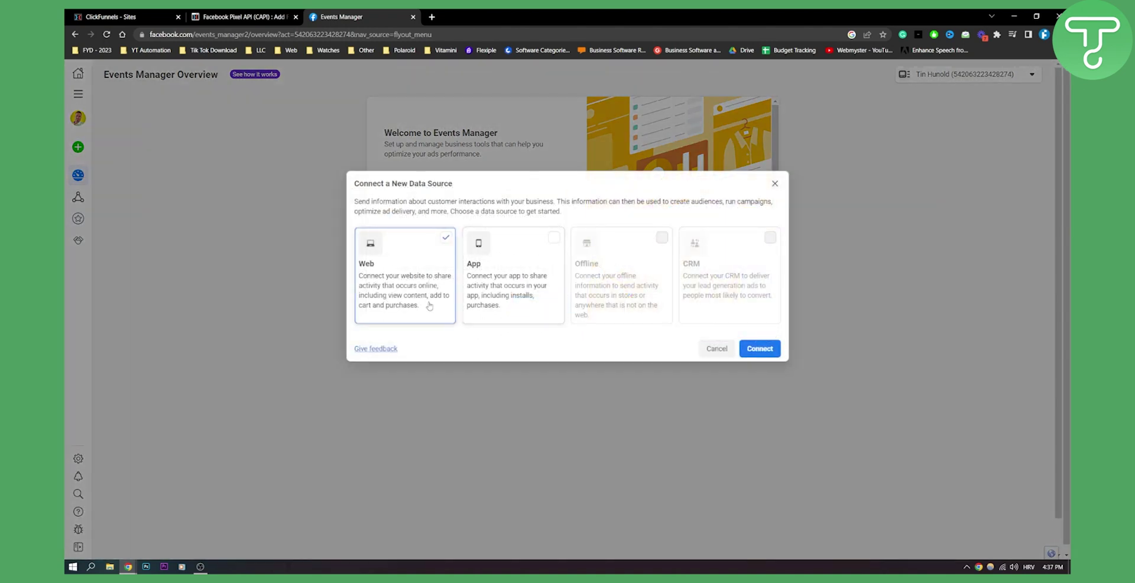
pyautogui.click(775, 184)
pyautogui.click(78, 95)
pyautogui.click(128, 184)
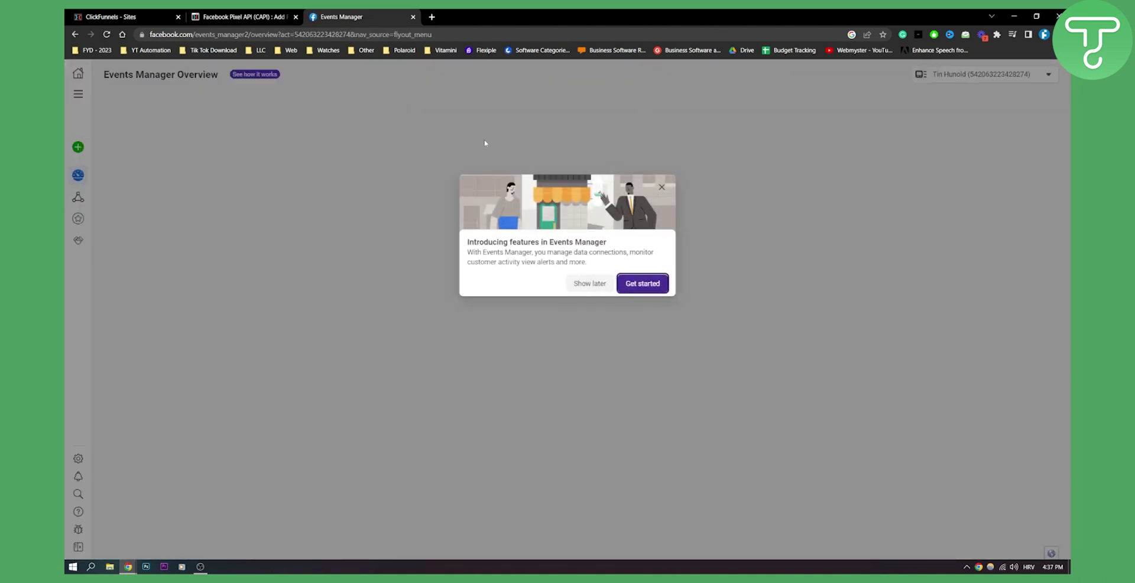
pyautogui.click(661, 187)
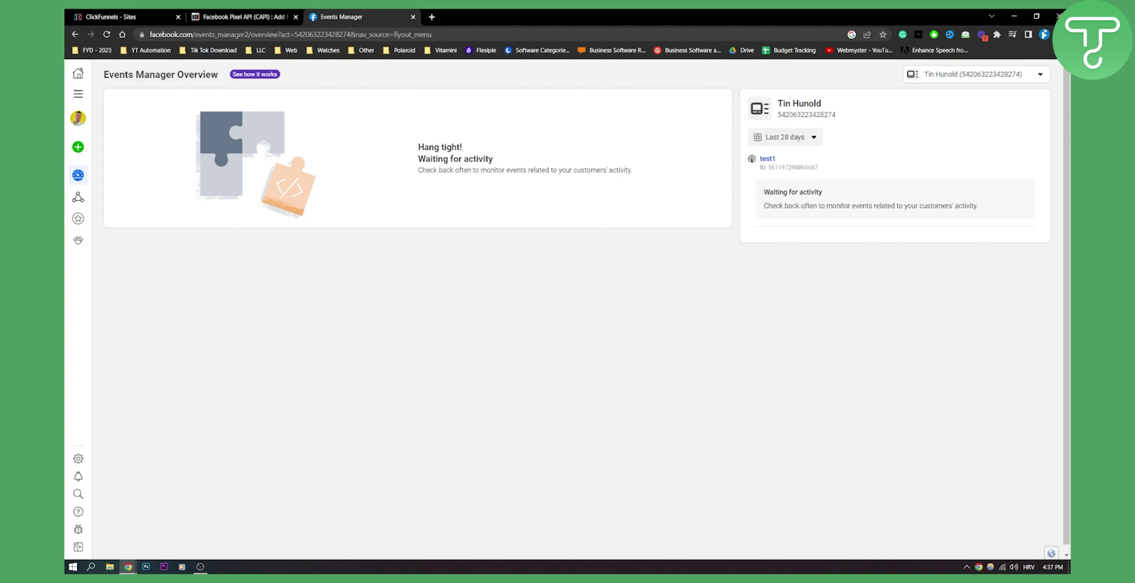
pyautogui.click(112, 17)
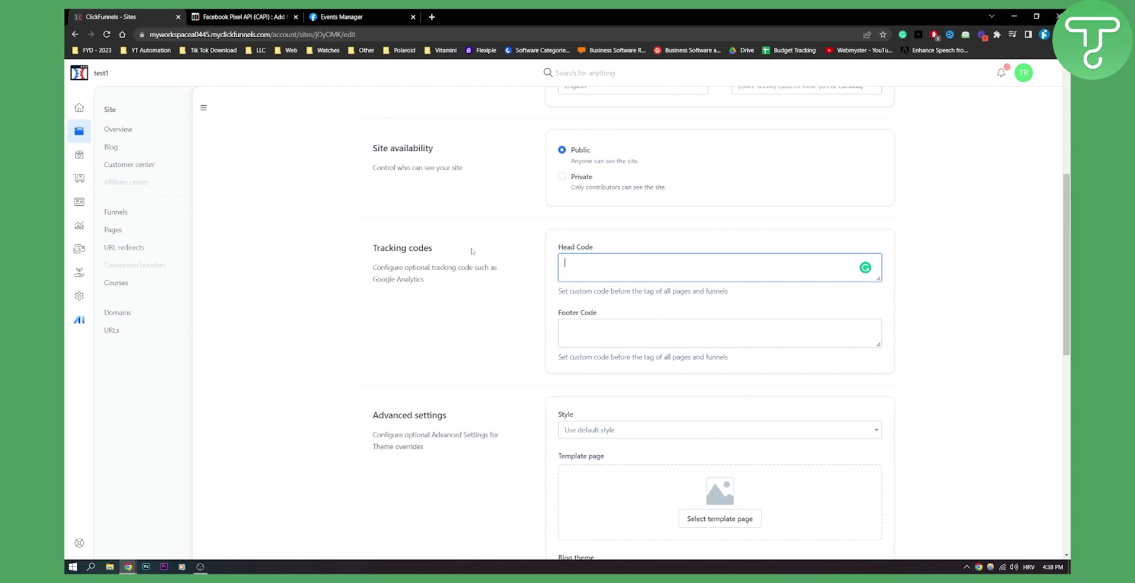
# Switch to the Facebook Pixel API help article and scroll to Step 1: Add Facebook Integration.
pyautogui.scroll(5, 307, 233)
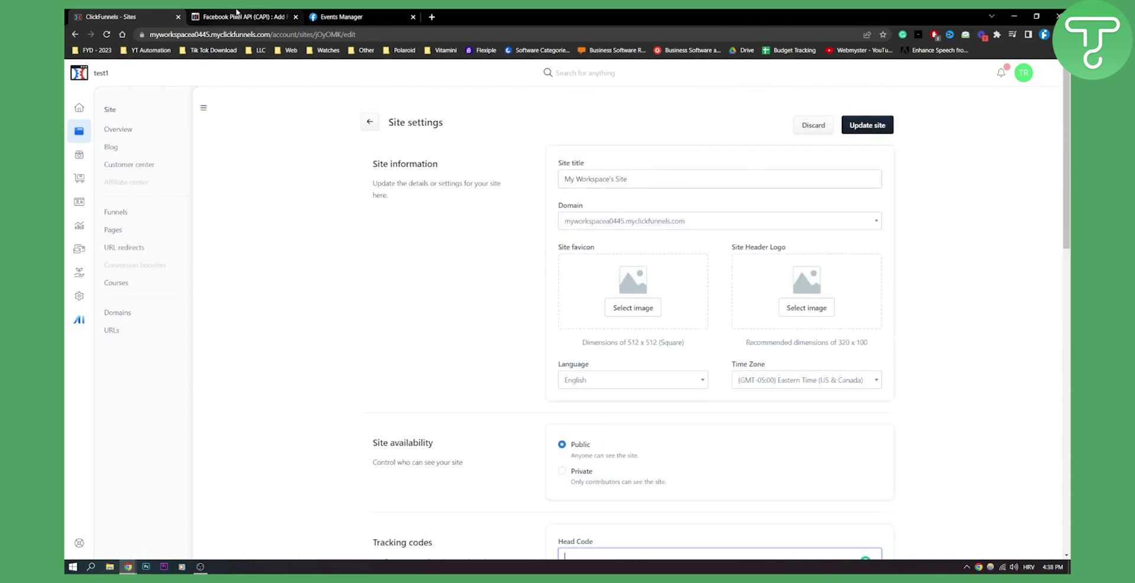
pyautogui.click(237, 17)
pyautogui.scroll(-4, 292, 248)
pyautogui.scroll(-2, 292, 248)
# Scroll through the help article's Step 1 integration instructions.
pyautogui.scroll(-1, 309, 144)
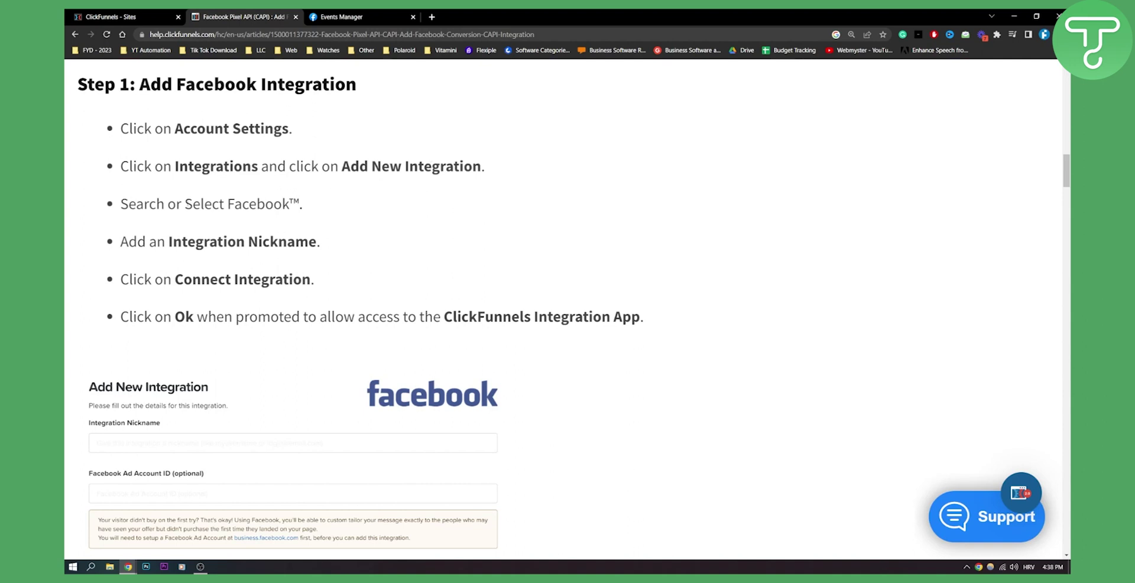
pyautogui.scroll(-2, 238, 197)
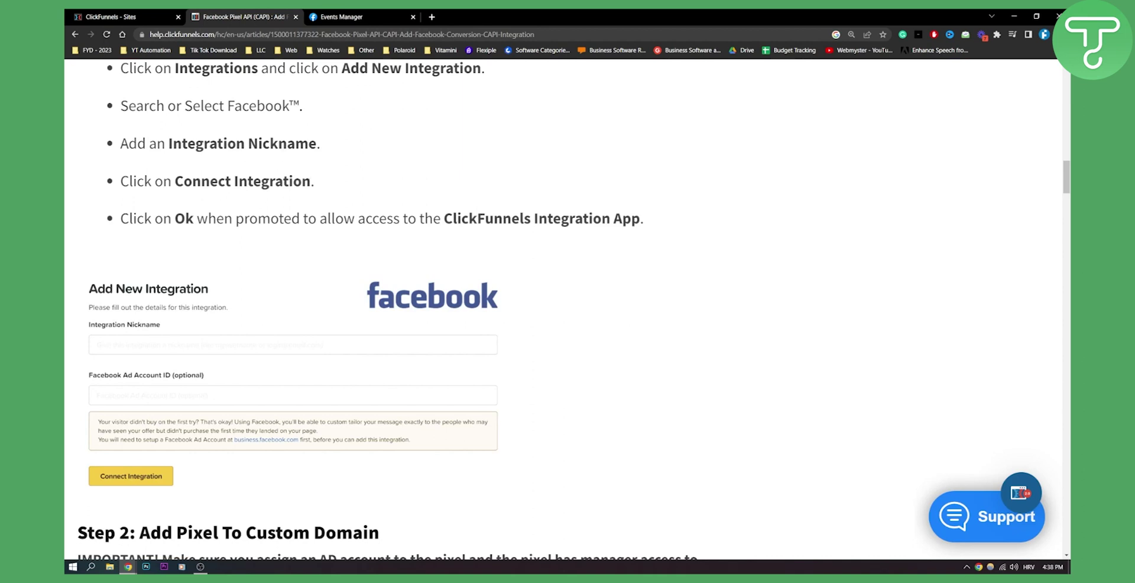
pyautogui.scroll(-2, 247, 156)
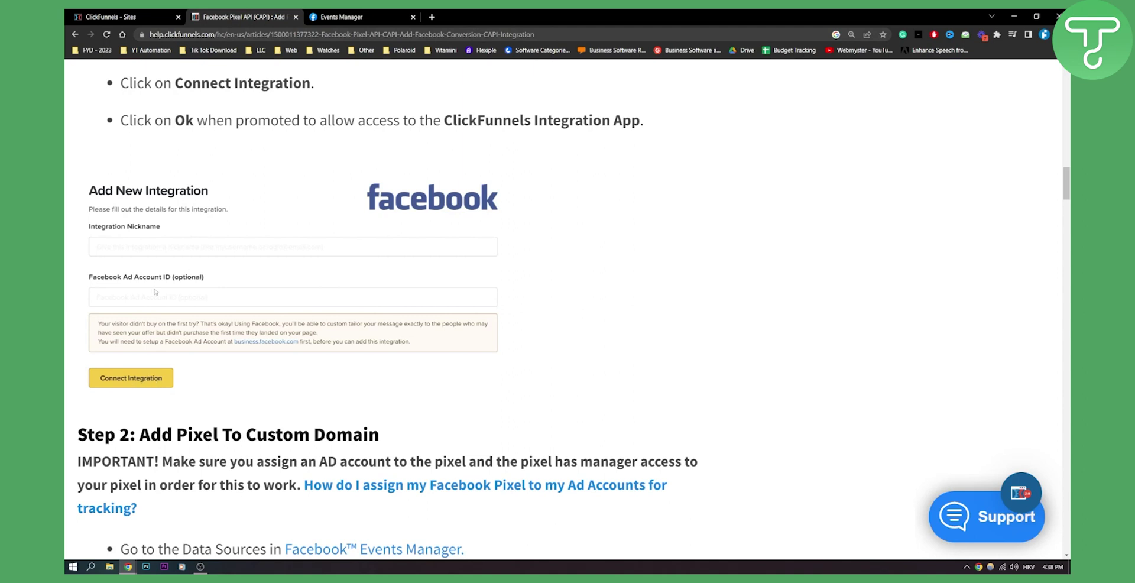
# Check the test1 pixel and business ID in Events Manager, then scroll the article to Step 2.
pyautogui.click(349, 16)
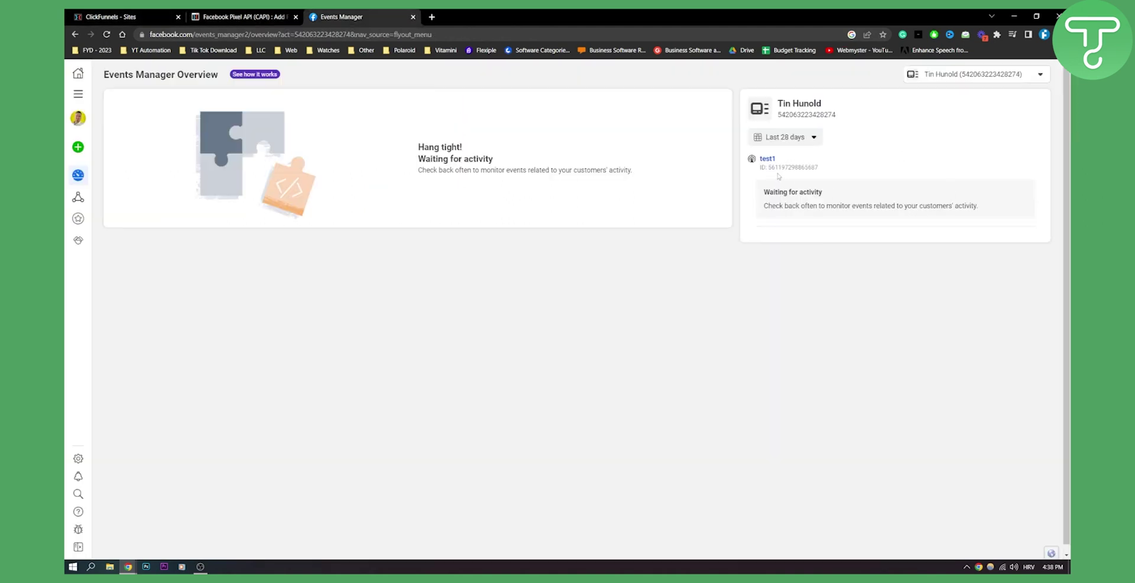
pyautogui.moveTo(777, 114); pyautogui.dragTo(831, 115)
pyautogui.click(248, 15)
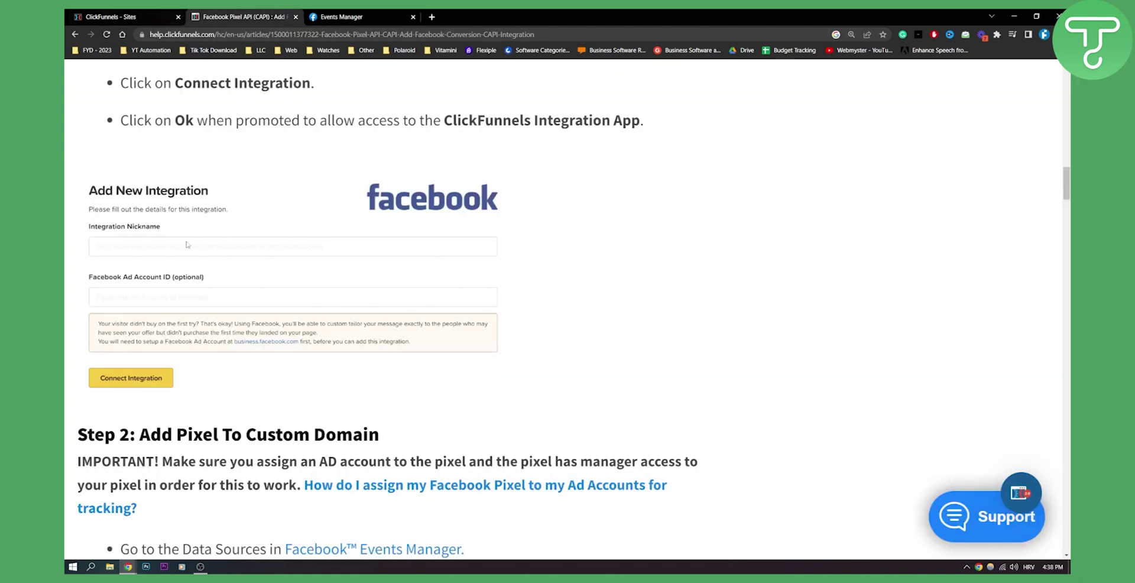
pyautogui.scroll(-2, 151, 300)
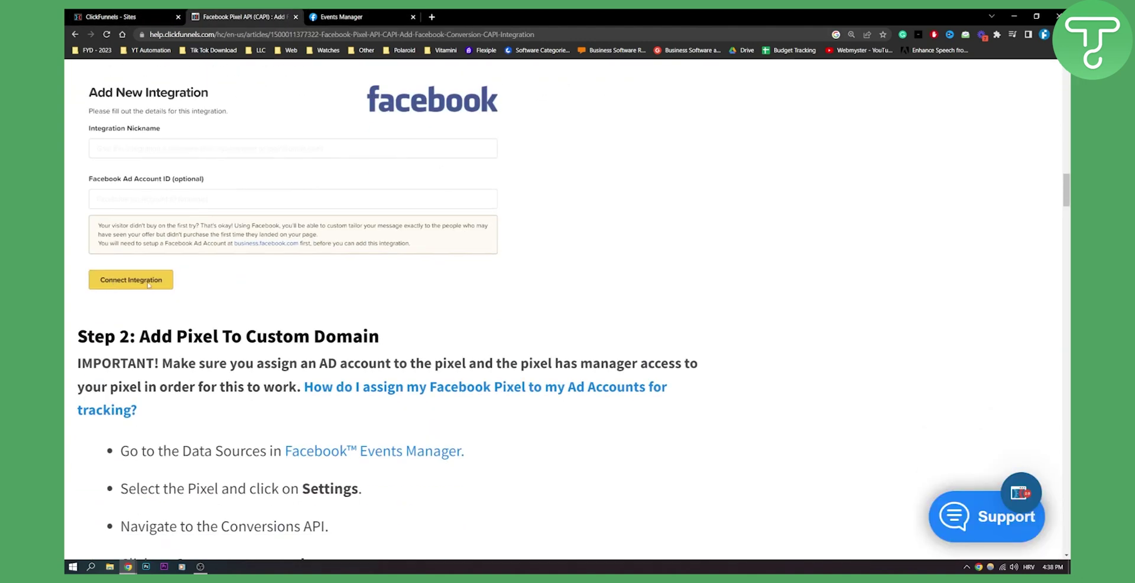
pyautogui.scroll(-5, 70, 278)
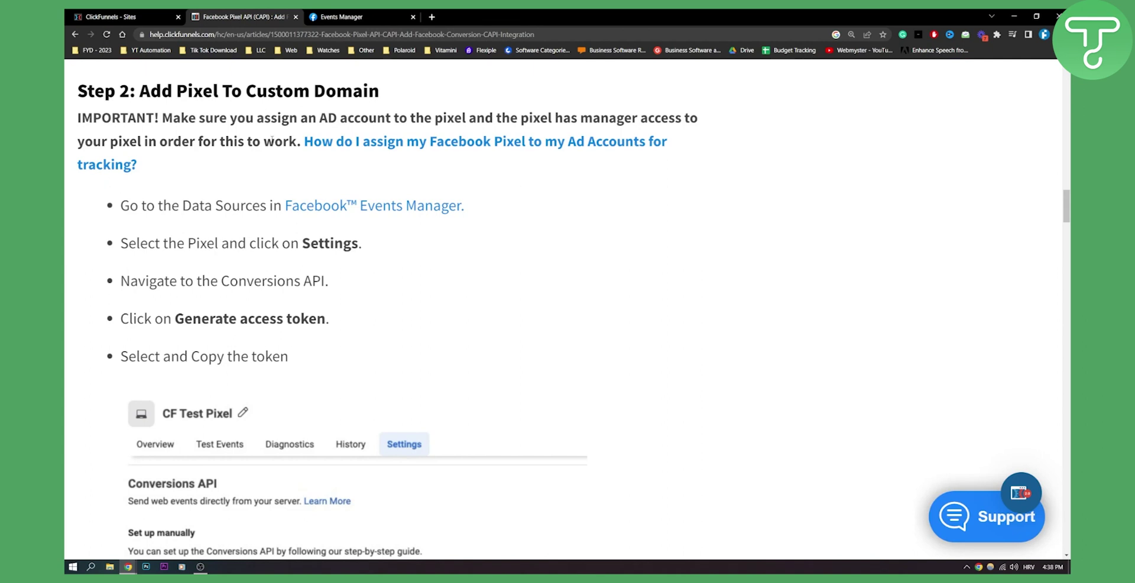
# Scroll past the Generate access token screenshot to the Account Settings domain bullets.
pyautogui.scroll(-1, 224, 160)
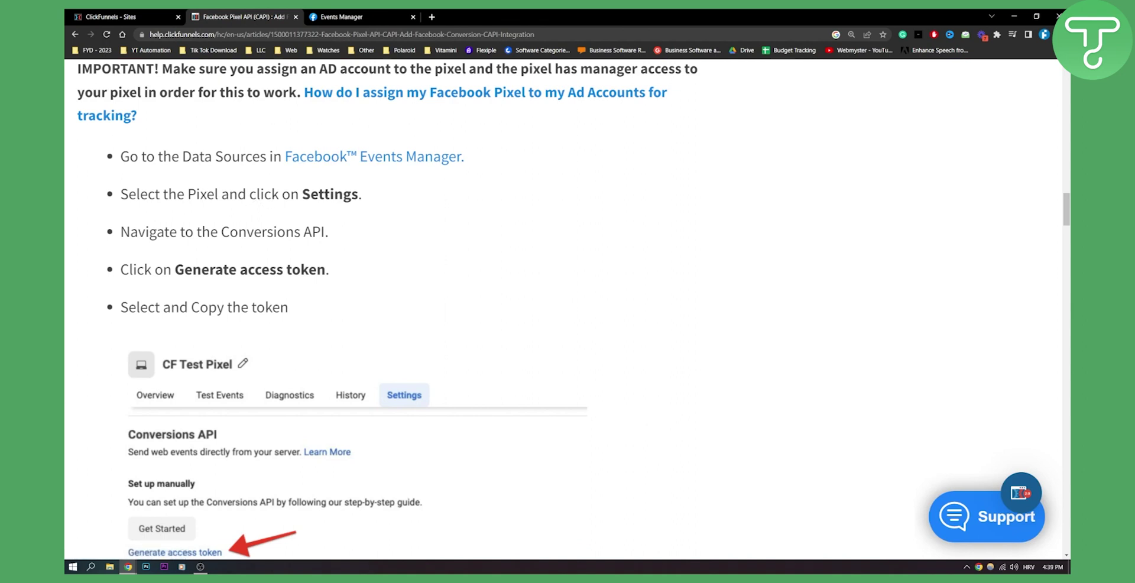
pyautogui.scroll(-1, 389, 218)
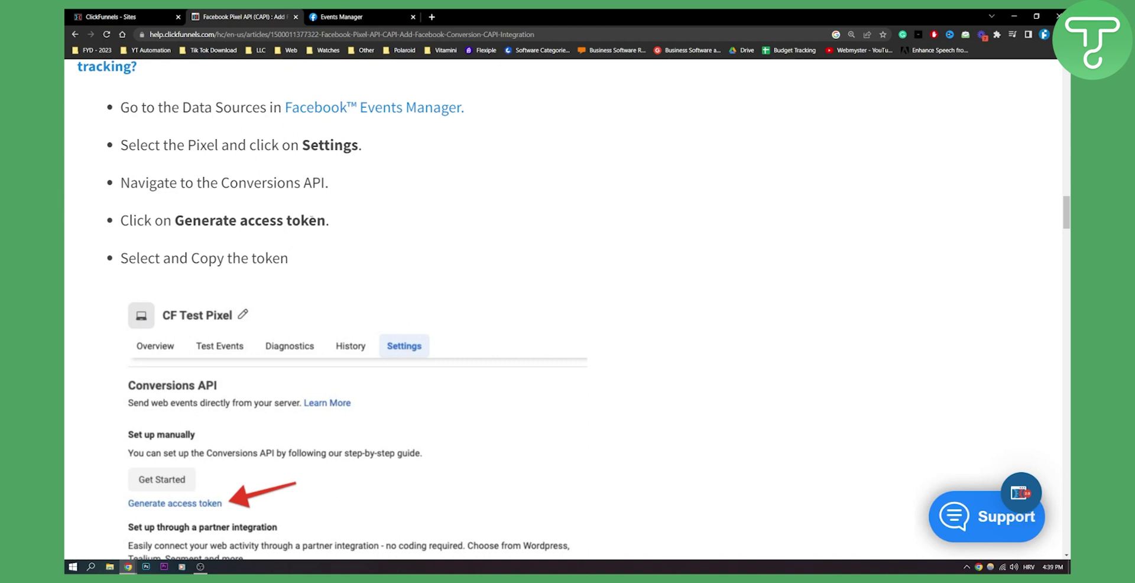
pyautogui.scroll(-1, 237, 230)
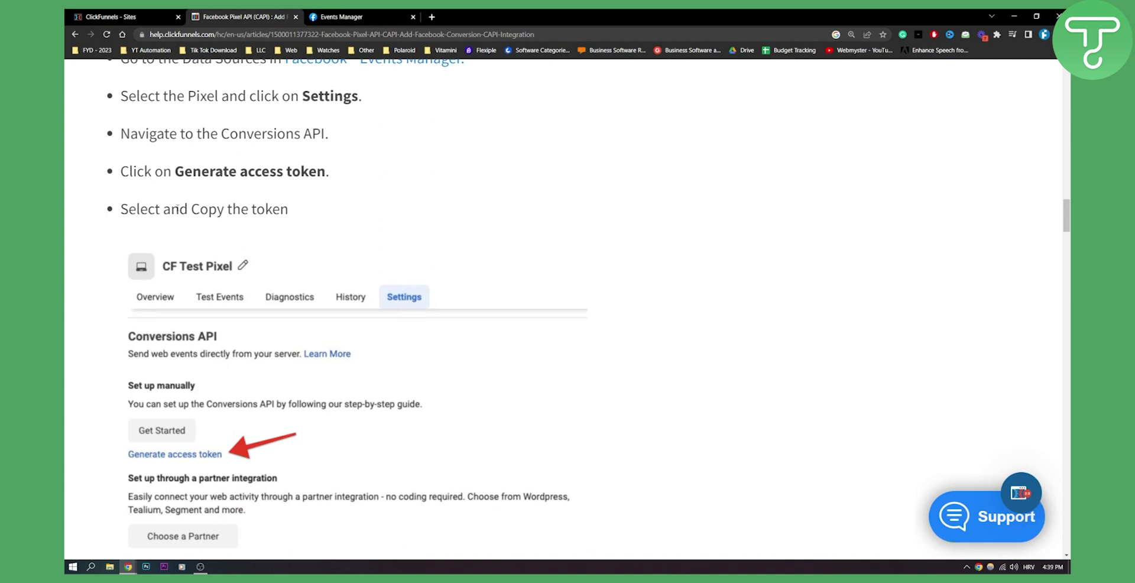
pyautogui.scroll(-3, 228, 210)
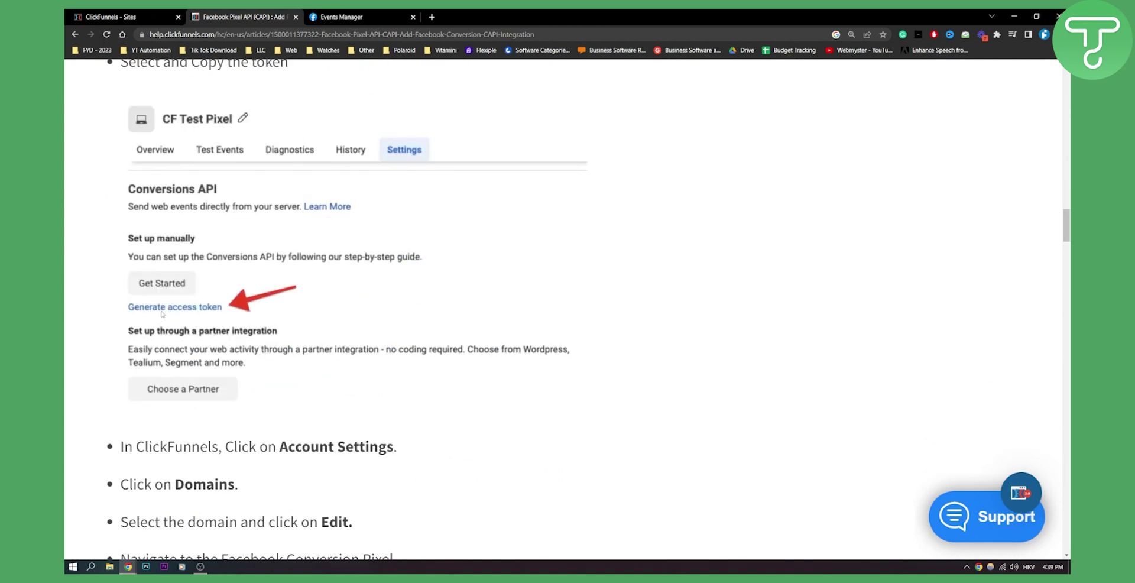
# Scroll through the Conversion Pixel Add, Integration, Pixel and Token screenshots down to Step 3.
pyautogui.scroll(-5, 160, 294)
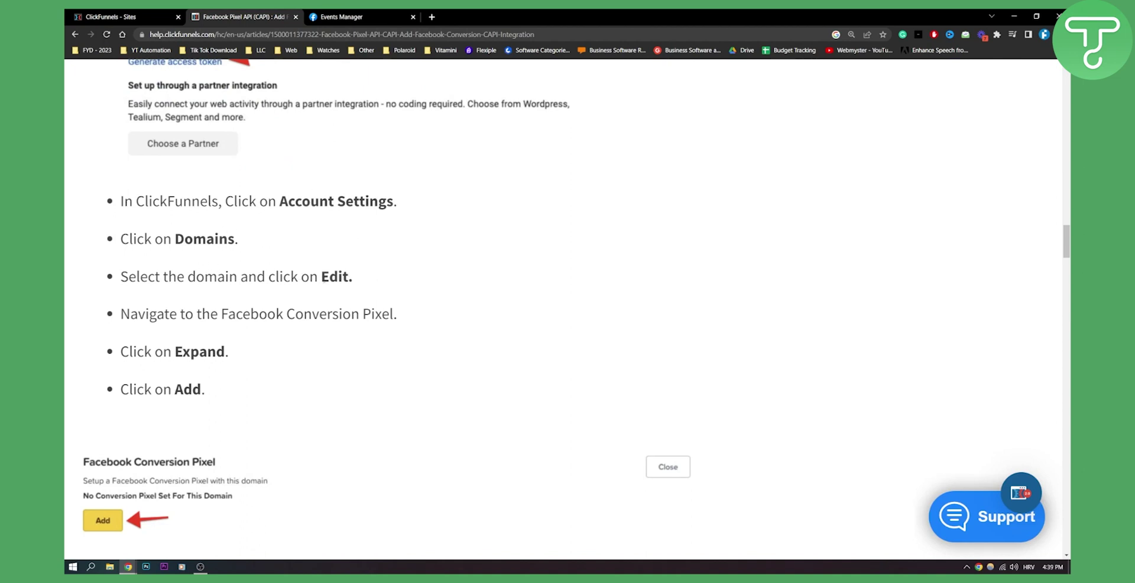
pyautogui.scroll(-1, 222, 256)
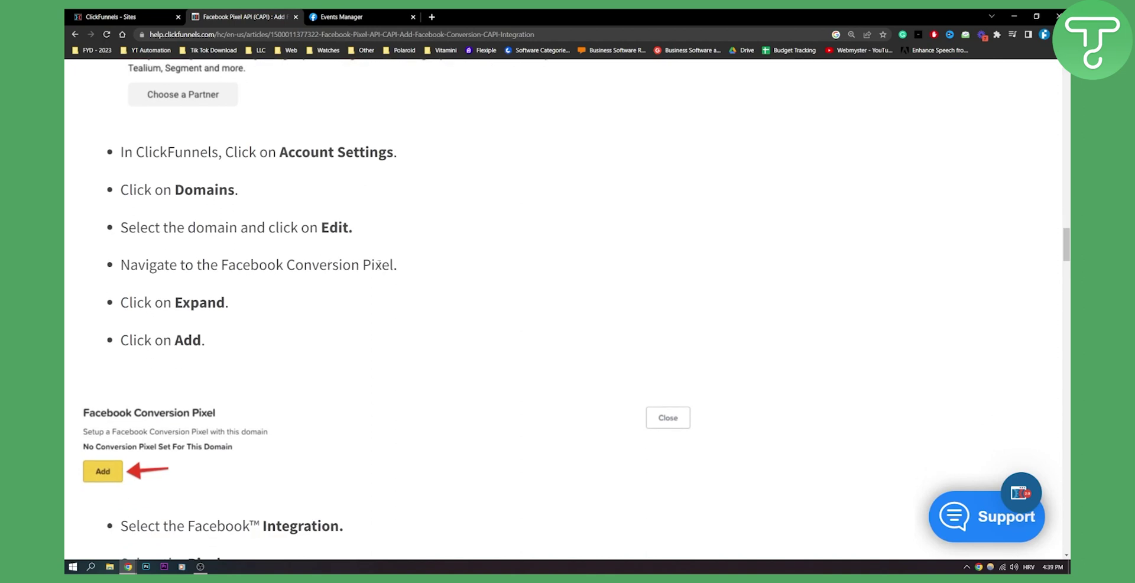
pyautogui.scroll(-2, 215, 251)
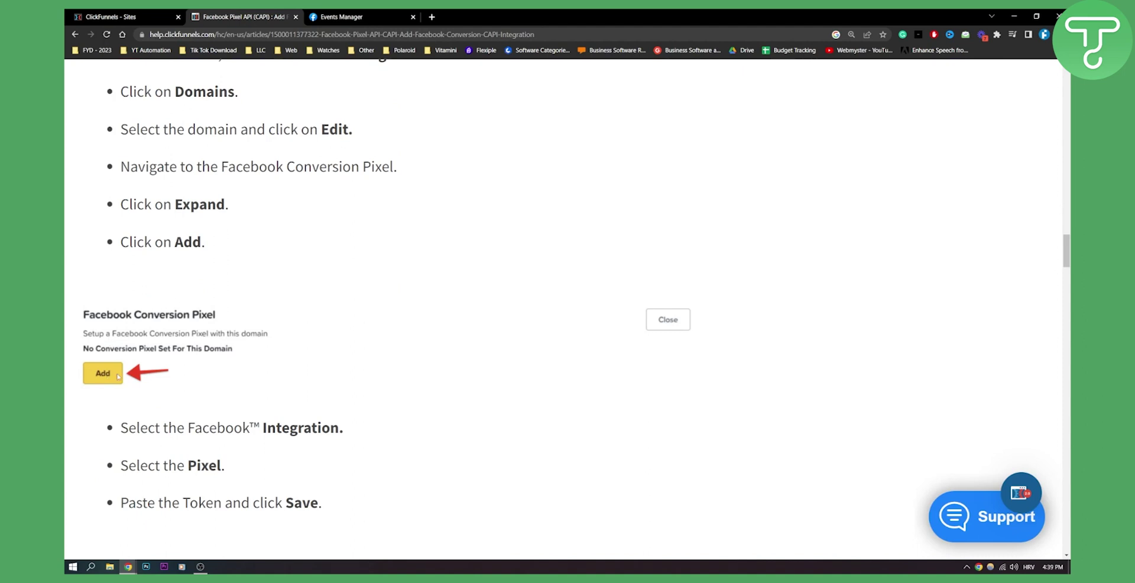
pyautogui.scroll(-2, 103, 374)
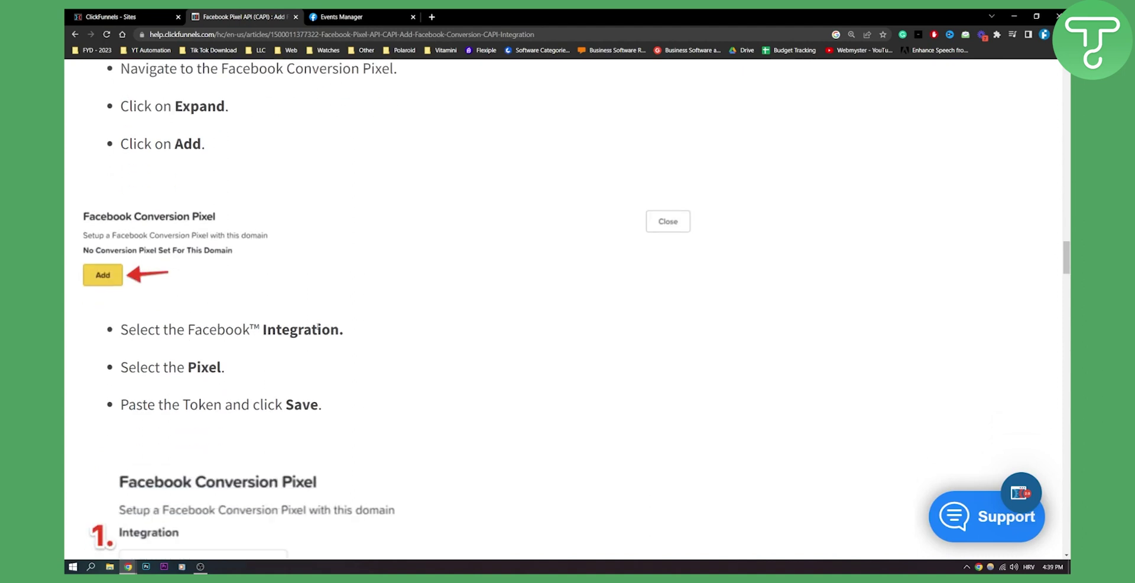
pyautogui.scroll(-2, 196, 357)
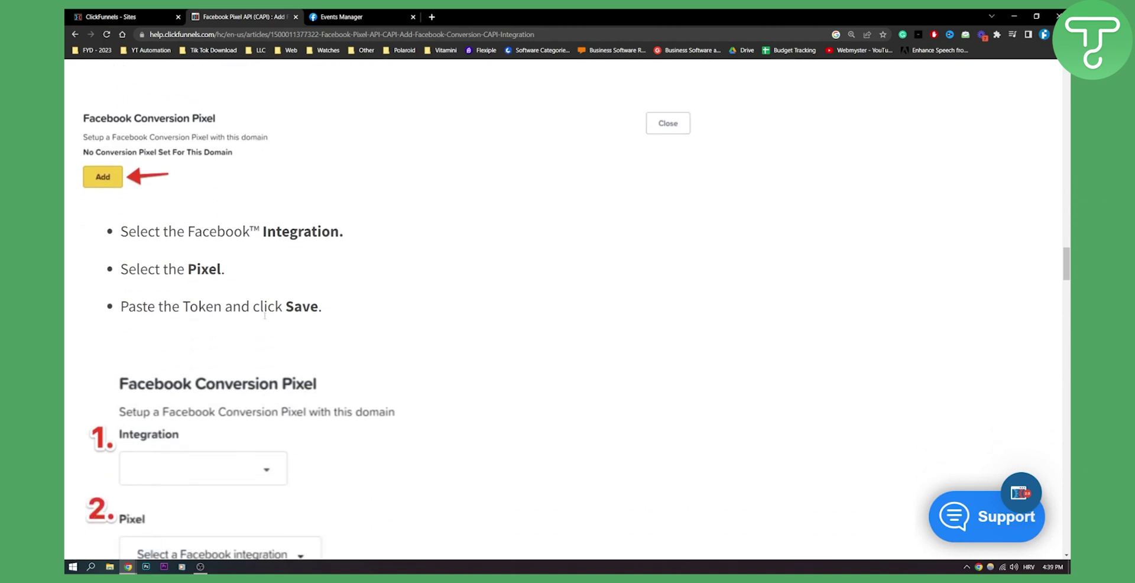
pyautogui.scroll(-5, 283, 312)
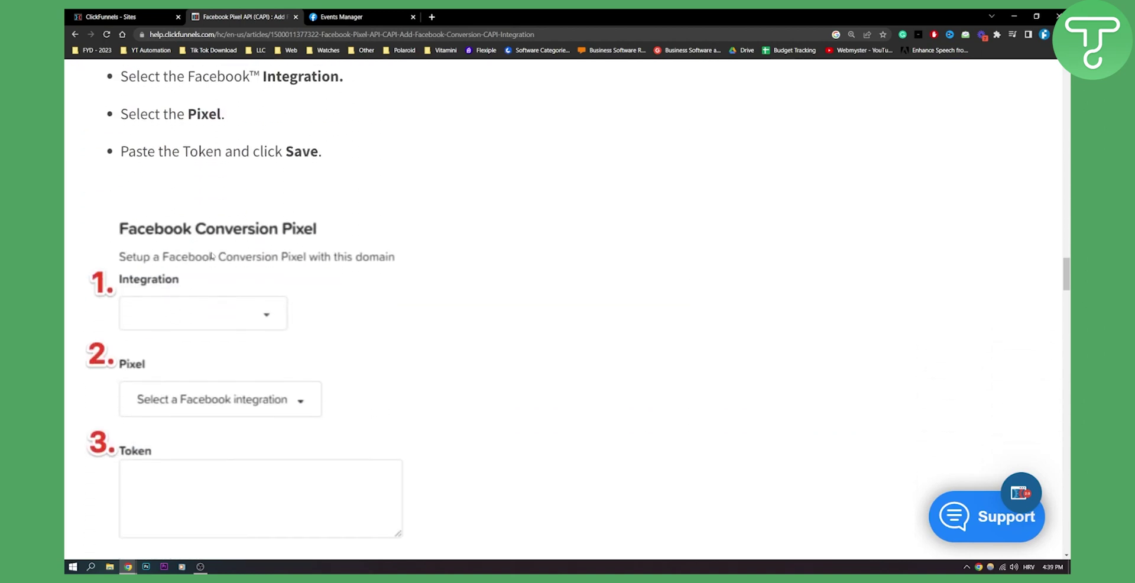
pyautogui.scroll(-6, 196, 343)
pyautogui.scroll(-2, 226, 331)
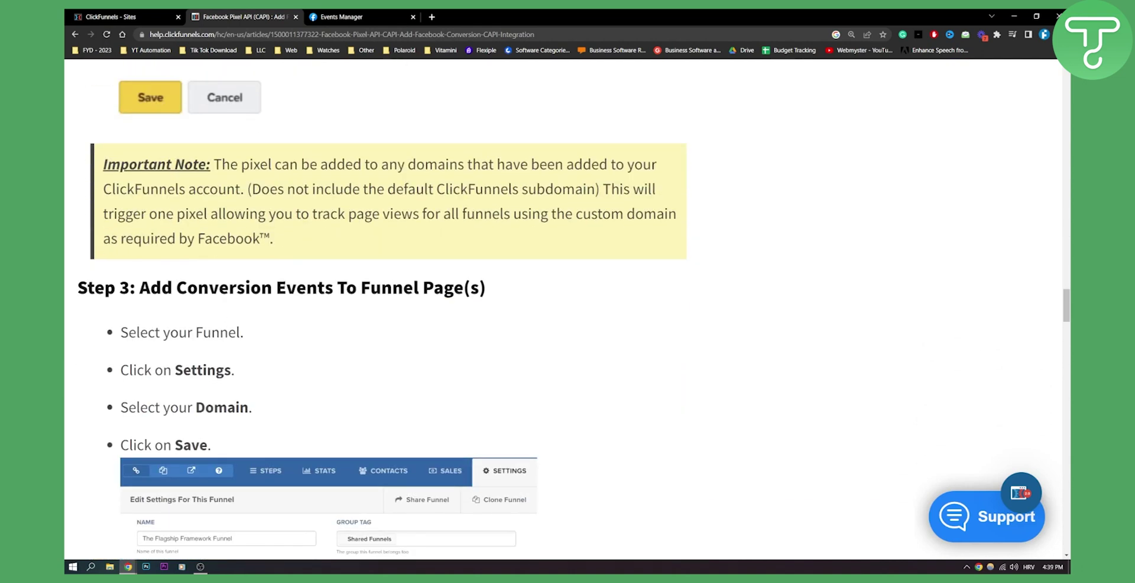
pyautogui.scroll(6, 283, 316)
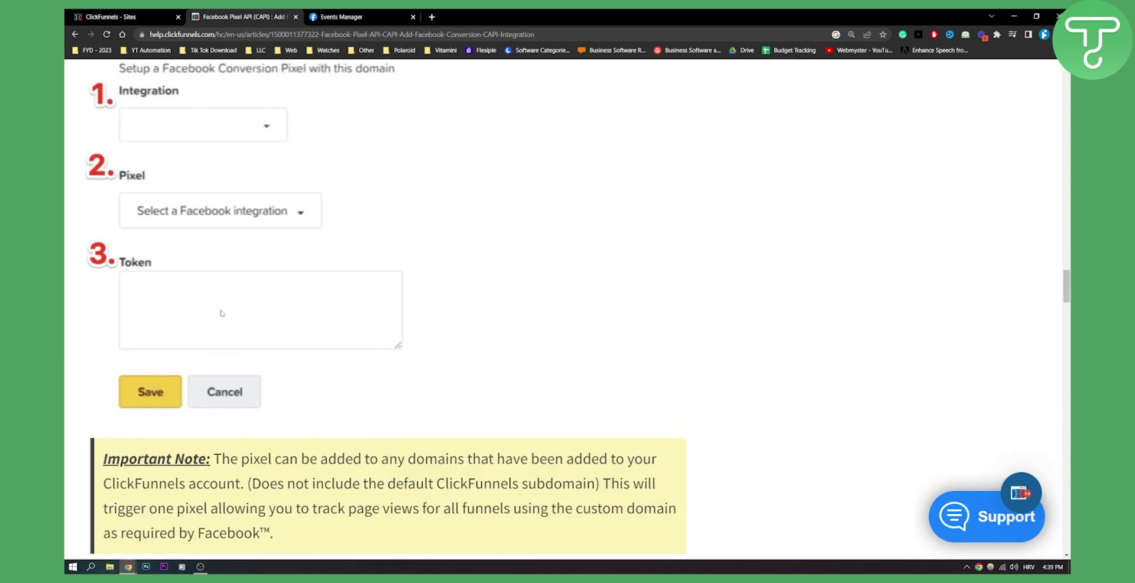
pyautogui.scroll(-3, 279, 336)
# Scroll down through Step 3 of the help article to the Facebook Event dropdown screenshot.
pyautogui.scroll(-2, 261, 310)
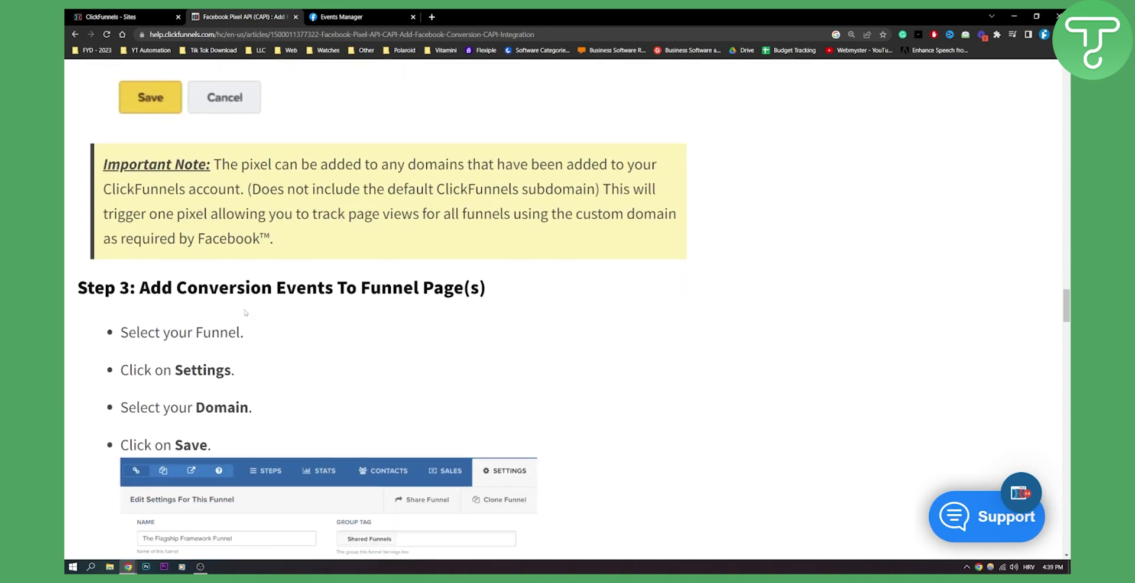
pyautogui.scroll(-2, 304, 304)
pyautogui.scroll(-1, 303, 302)
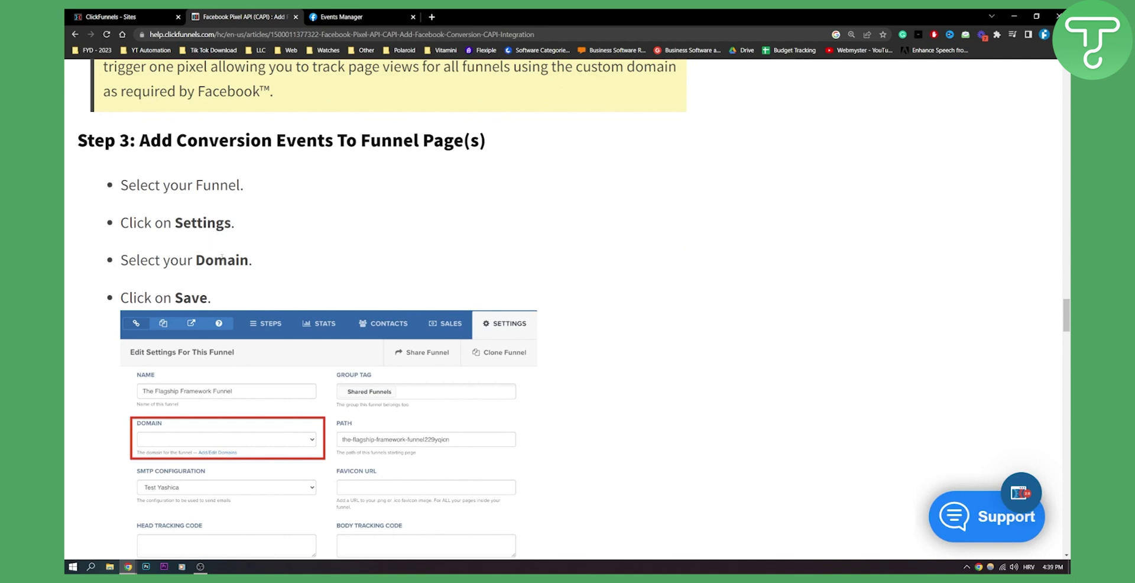
pyautogui.scroll(-1, 259, 292)
pyautogui.scroll(-2, 257, 291)
pyautogui.scroll(-1, 159, 314)
pyautogui.scroll(-4, 247, 319)
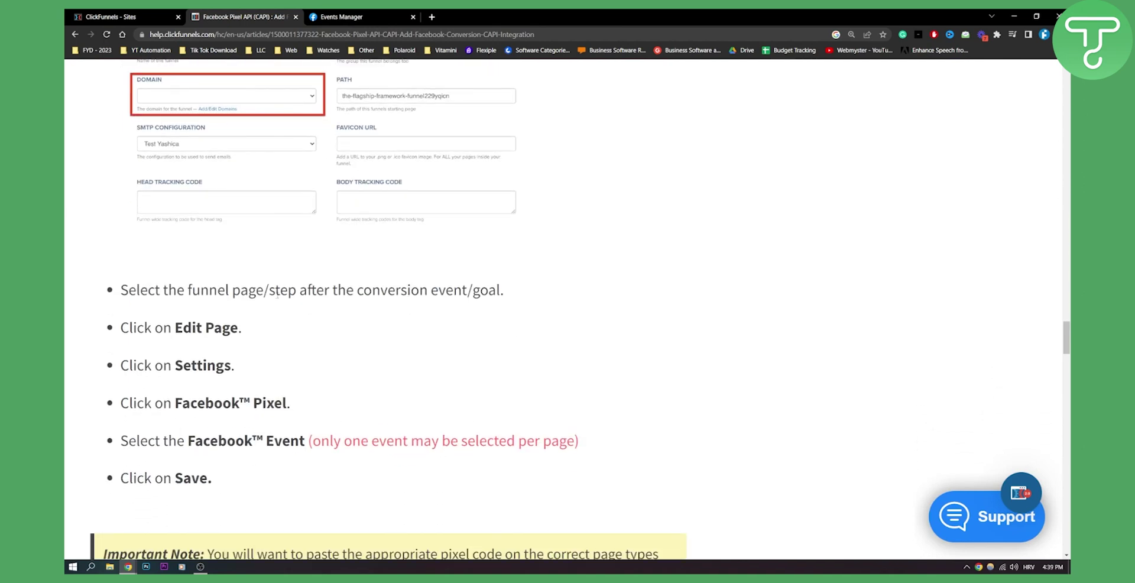
pyautogui.scroll(-10, 276, 297)
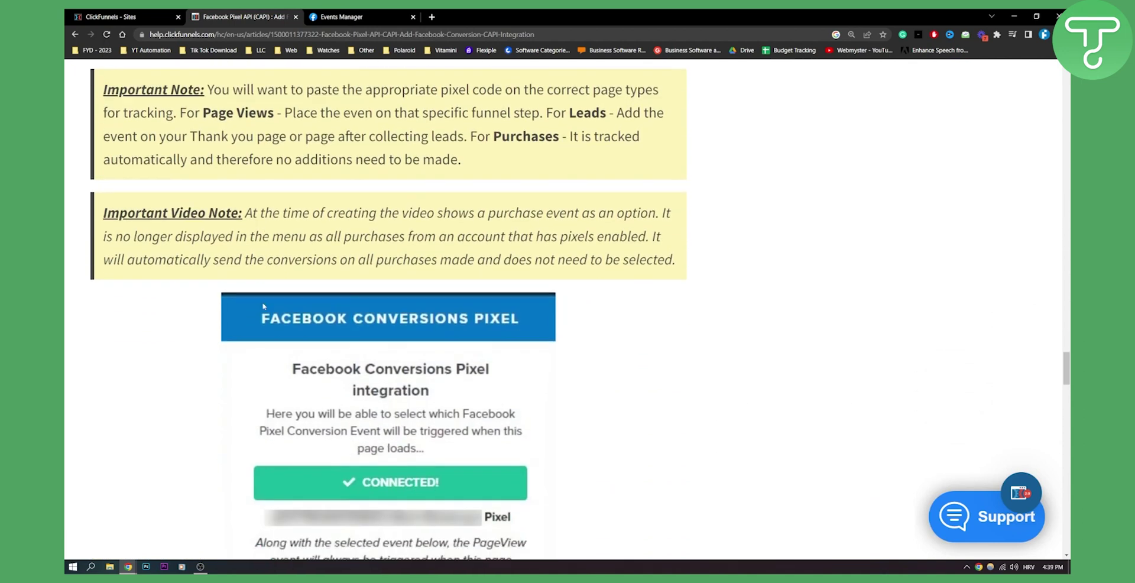
pyautogui.scroll(-9, 263, 306)
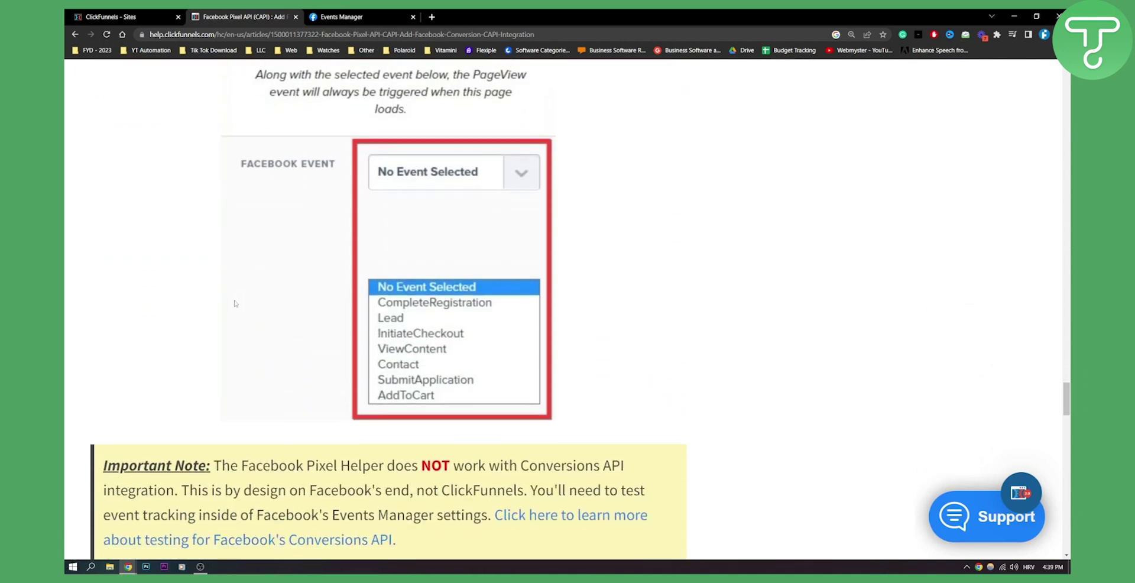
pyautogui.scroll(-4, 235, 303)
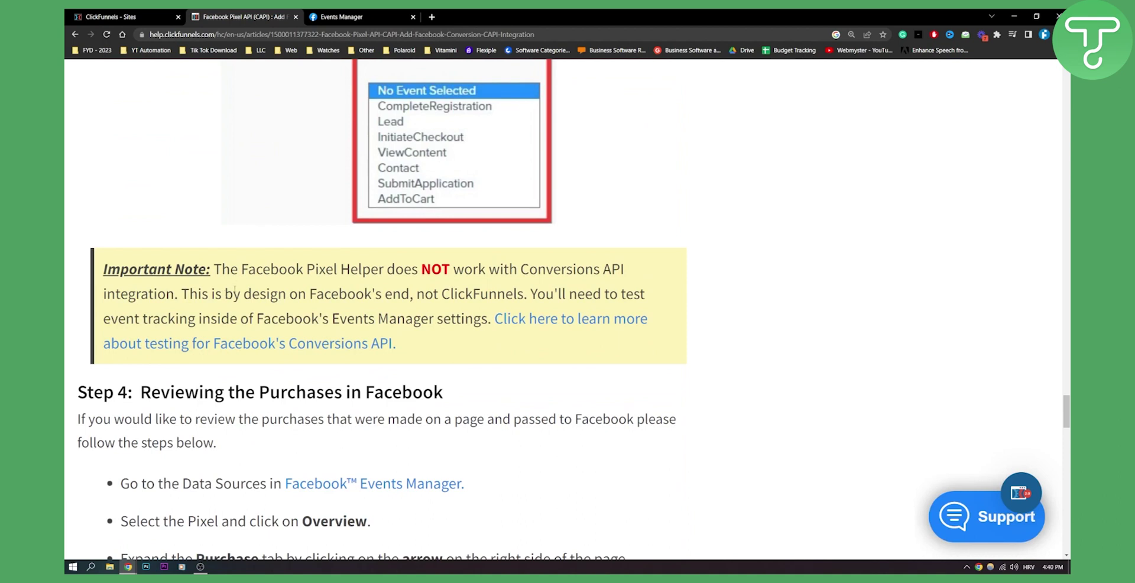
# Scroll back up to Step 3's funnel domain and page Facebook Pixel settings instructions.
pyautogui.scroll(7, 239, 284)
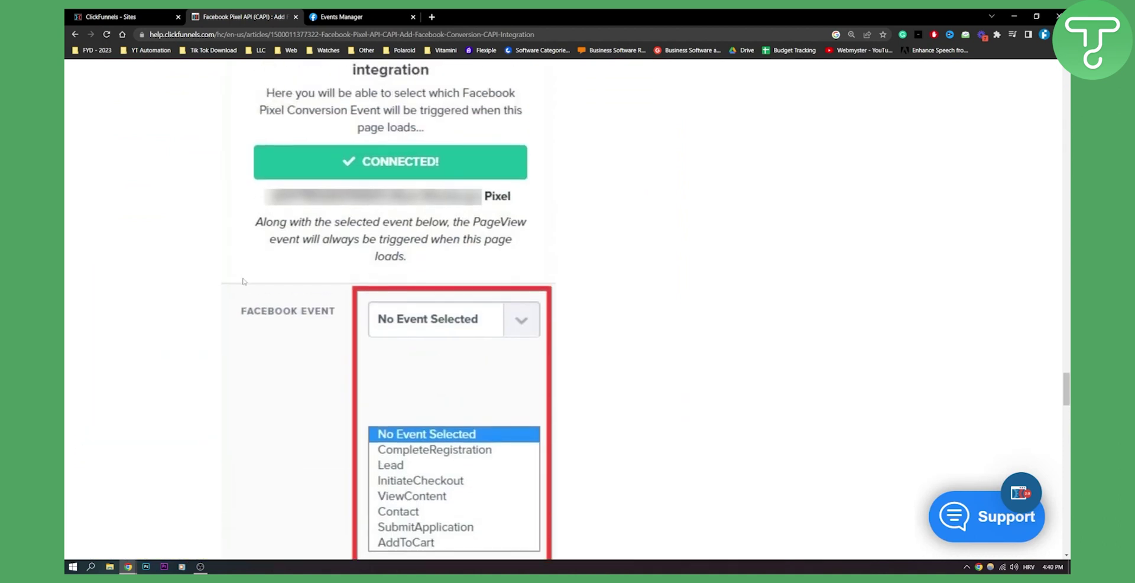
pyautogui.scroll(-2, 242, 282)
pyautogui.scroll(17, 243, 282)
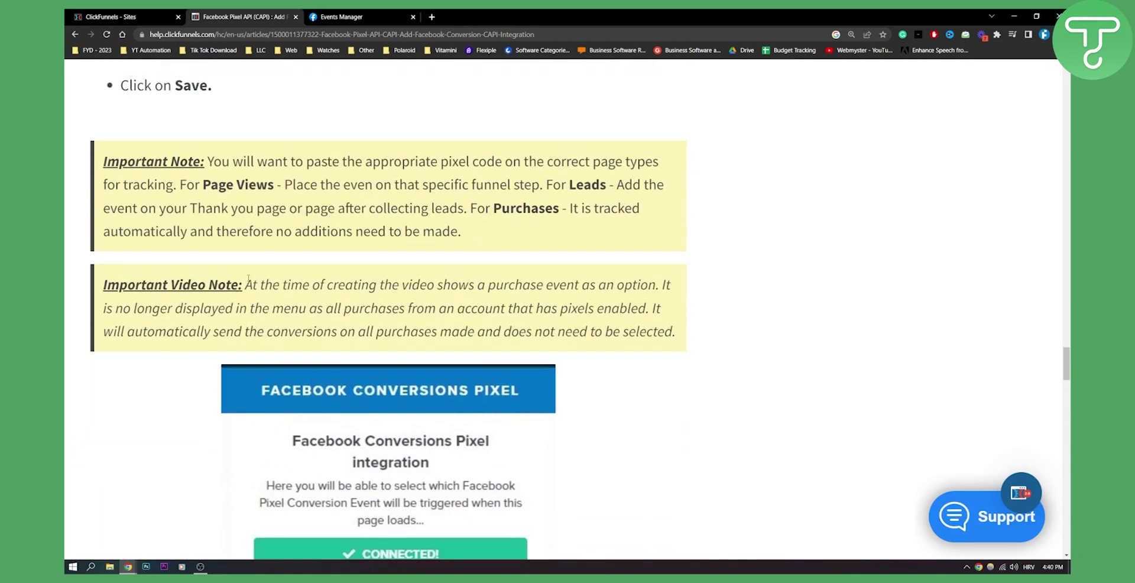
pyautogui.scroll(4, 256, 283)
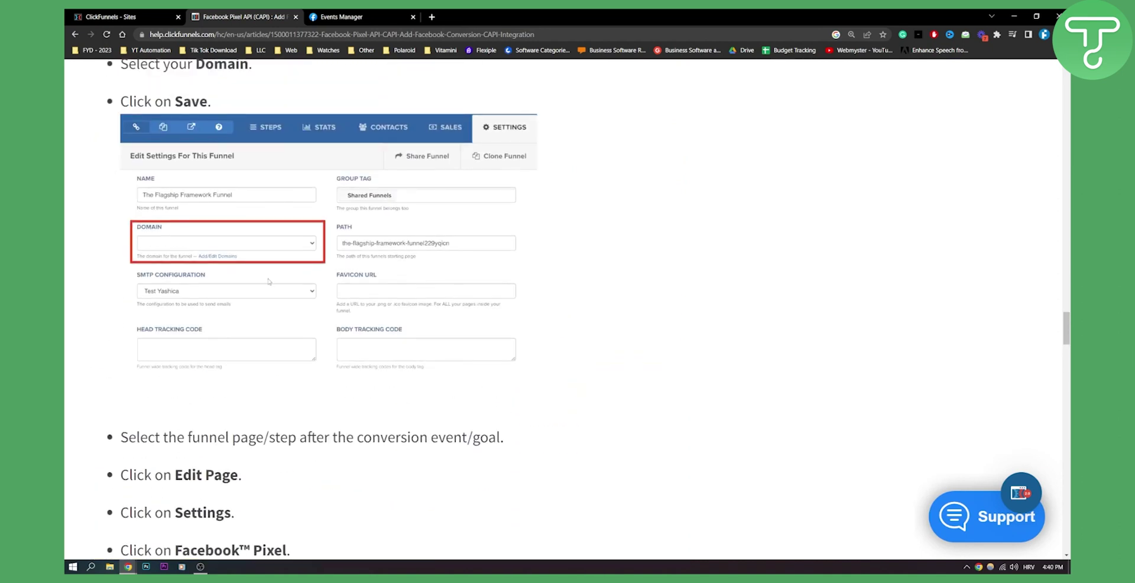